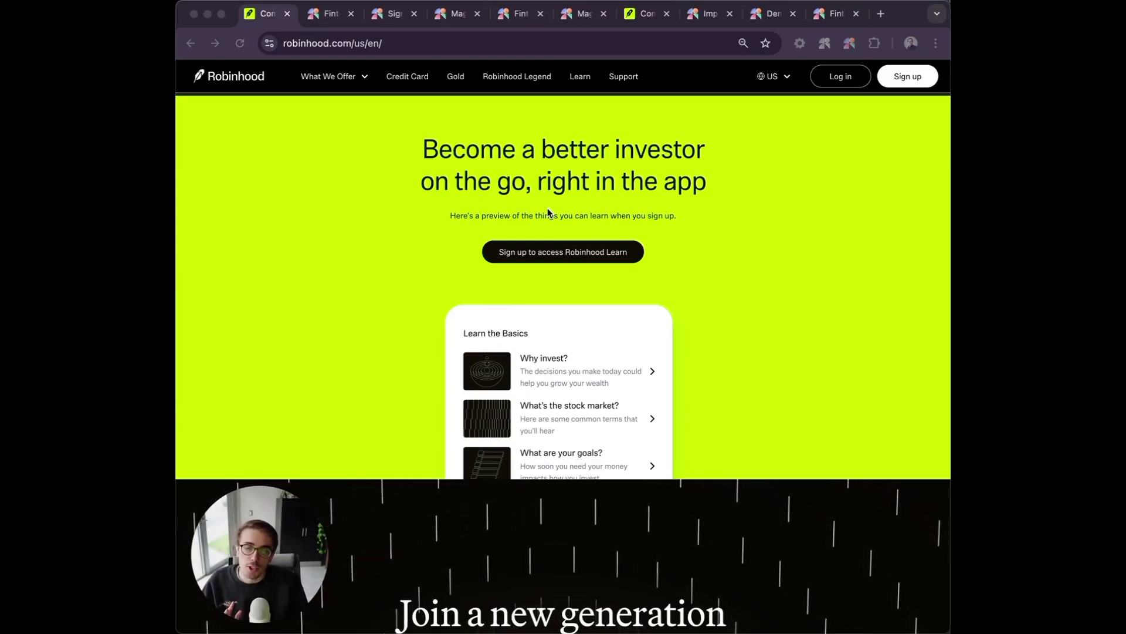
Move past the Verification Flow and Sign Up Form mockups to the lime 'Become a better investor today' page.
click(315, 19)
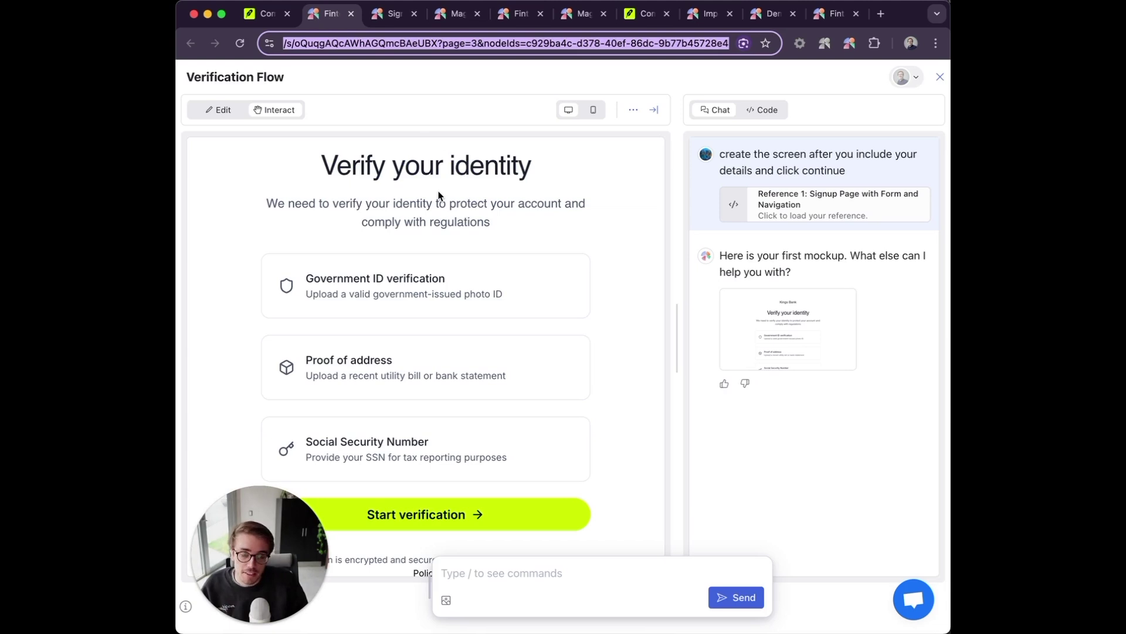
click(384, 17)
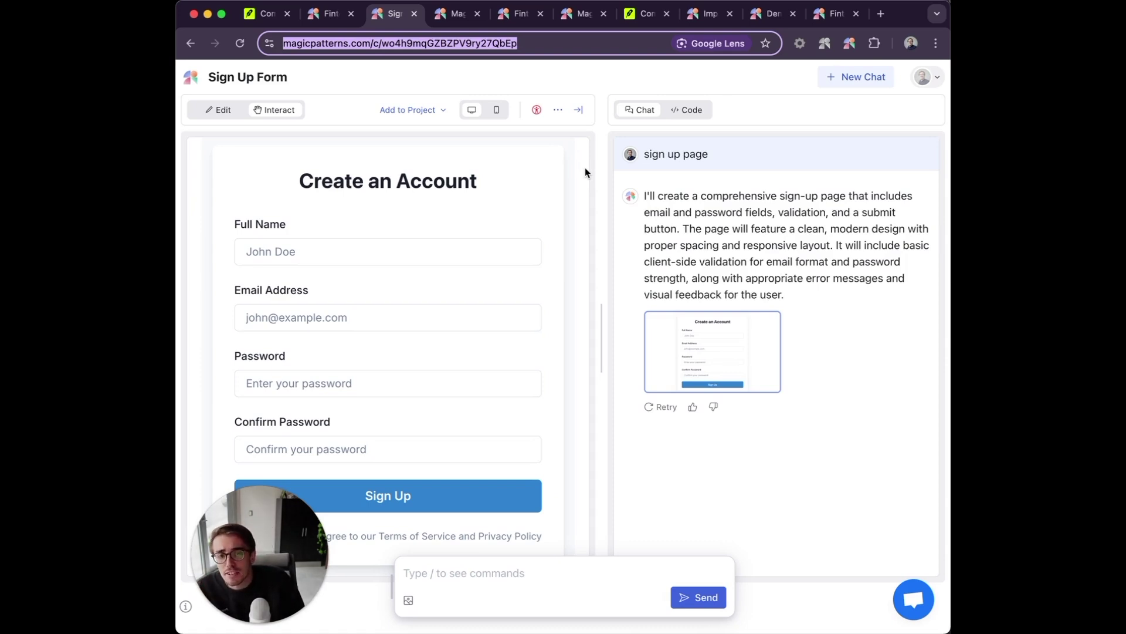
click(437, 16)
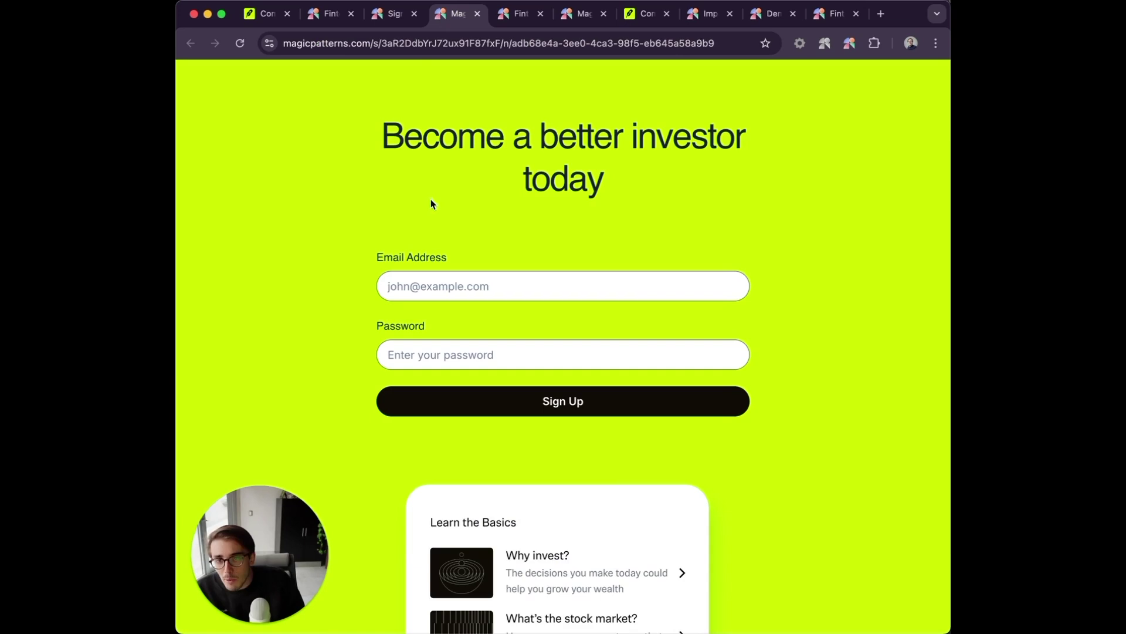
Sign up on the lime page with a saved e-mail and a password, then view the Fintech App - Kings Bank canvas.
click(483, 286)
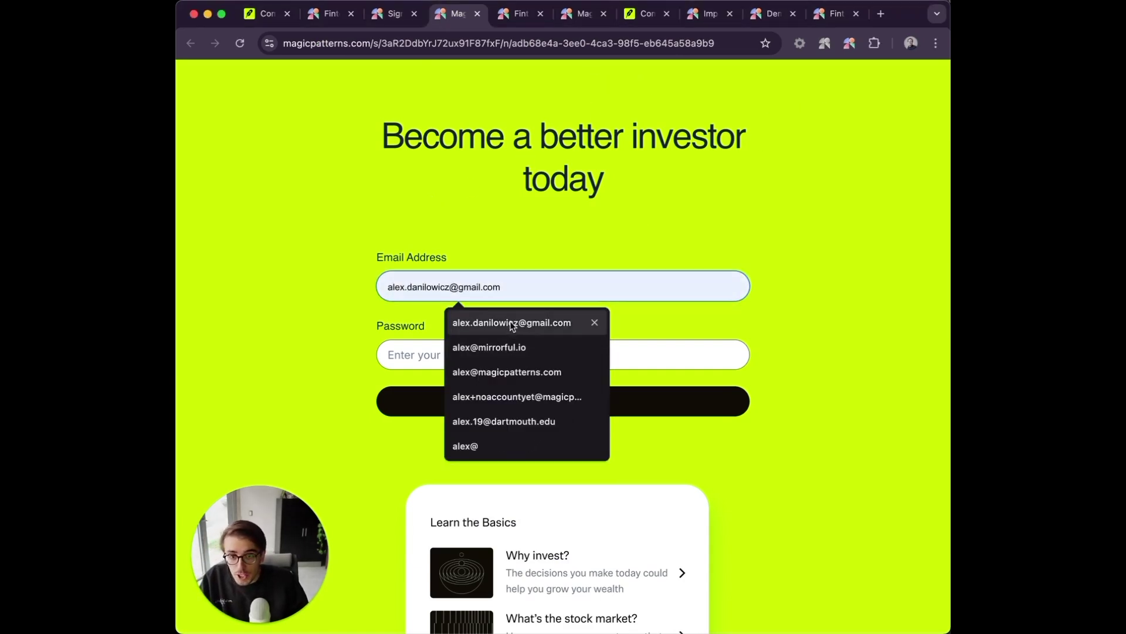
click(511, 322)
click(437, 357)
text(•••••••••••)
click(461, 401)
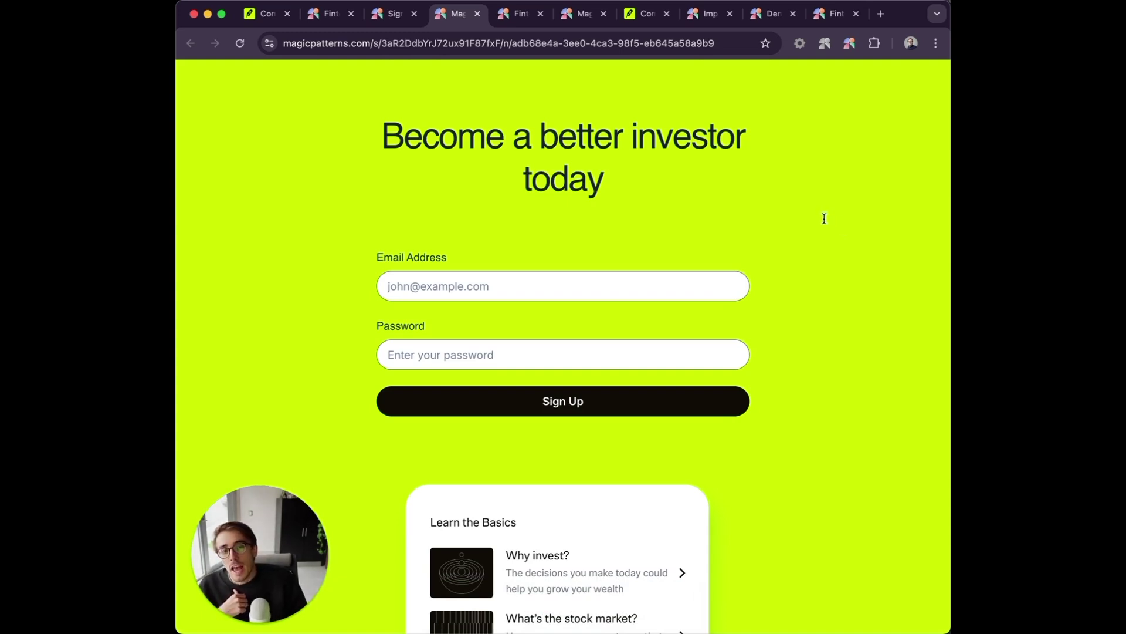
click(514, 13)
scroll(515, 277, down, 2)
In the Kings Bank prototype, submit Create your account and start identity verification.
scroll(515, 277, right, 2)
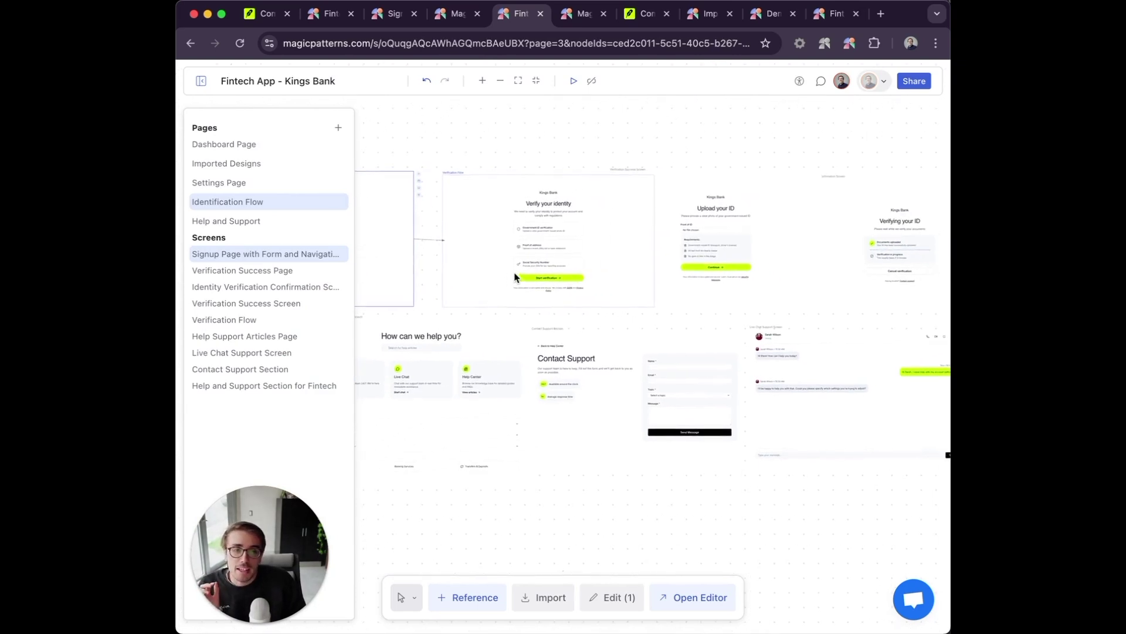
scroll(498, 184, left, 3)
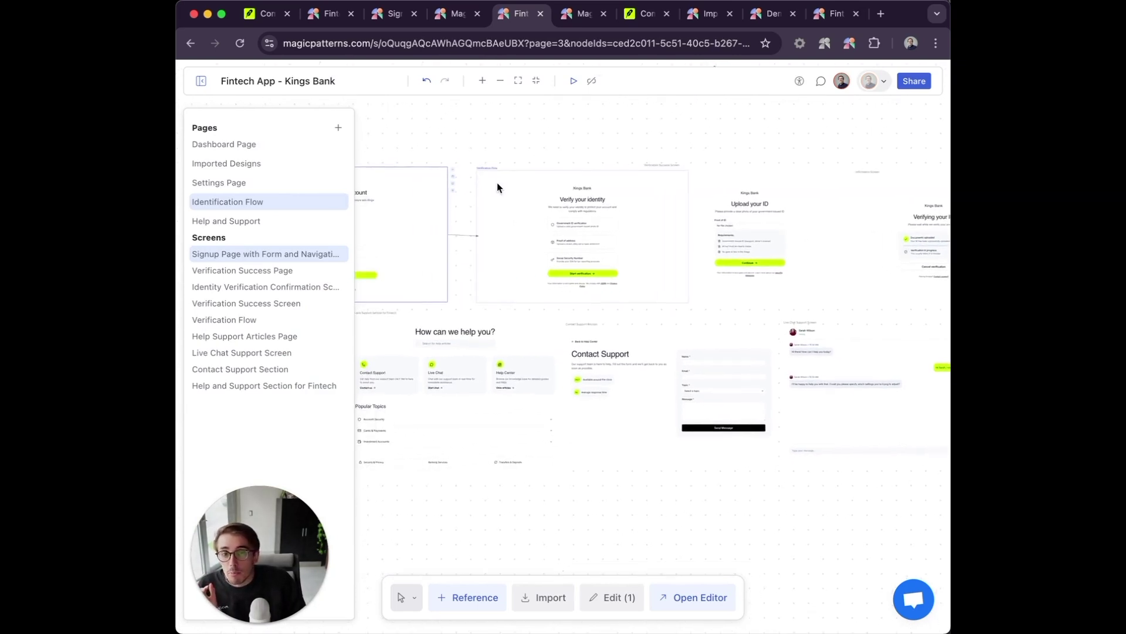
click(567, 14)
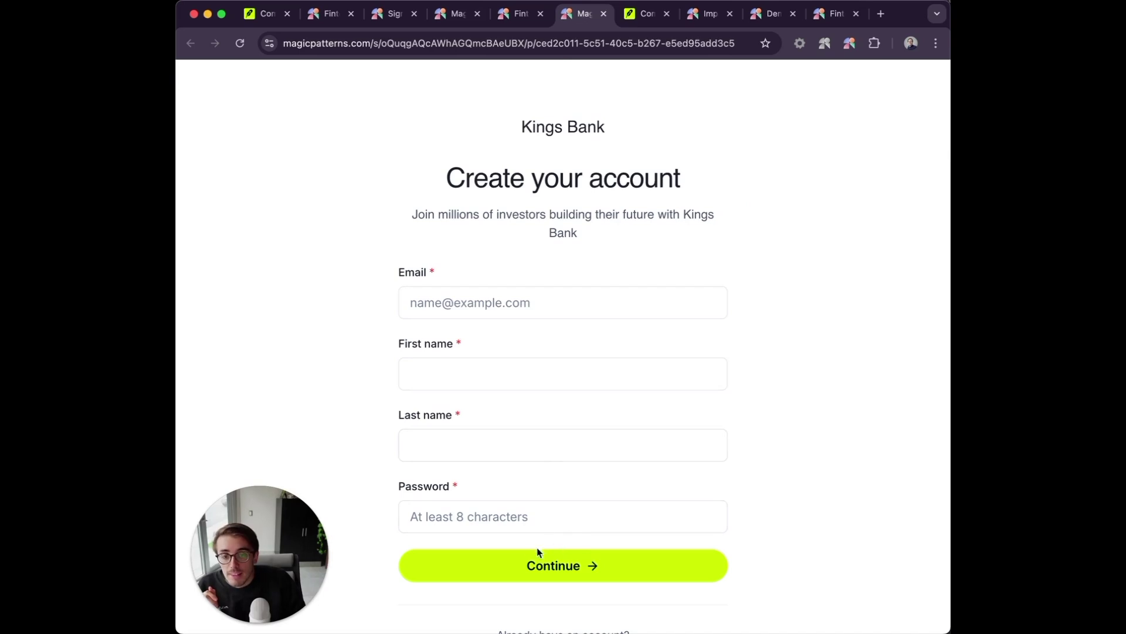
click(526, 560)
click(514, 526)
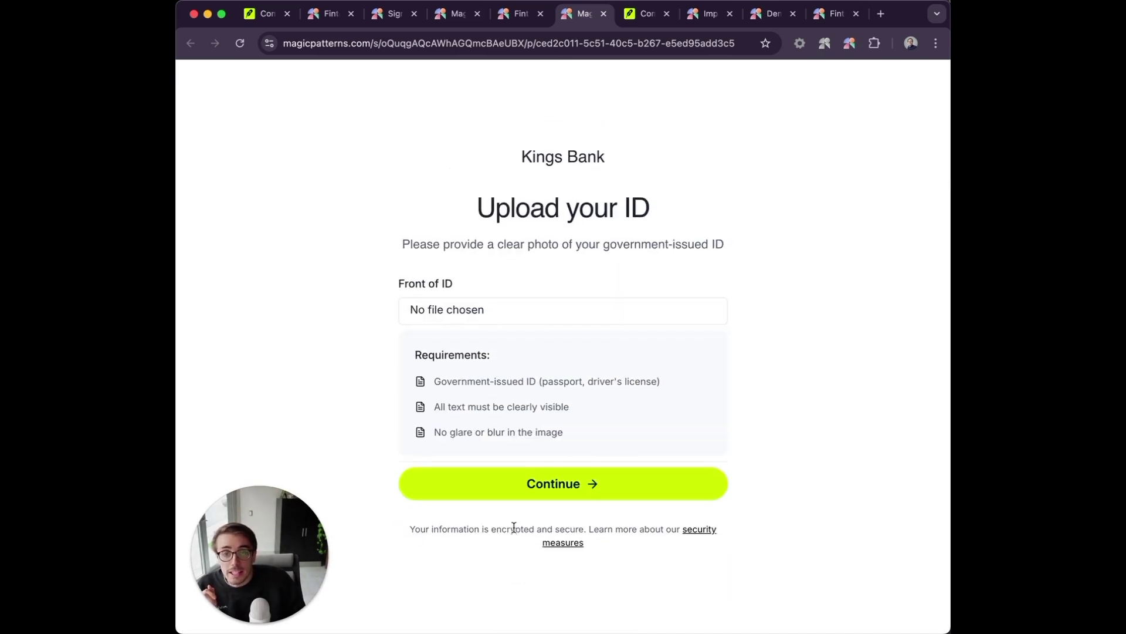
Attach the McLovin file as the ID front, then return to the Robinhood page.
click(437, 311)
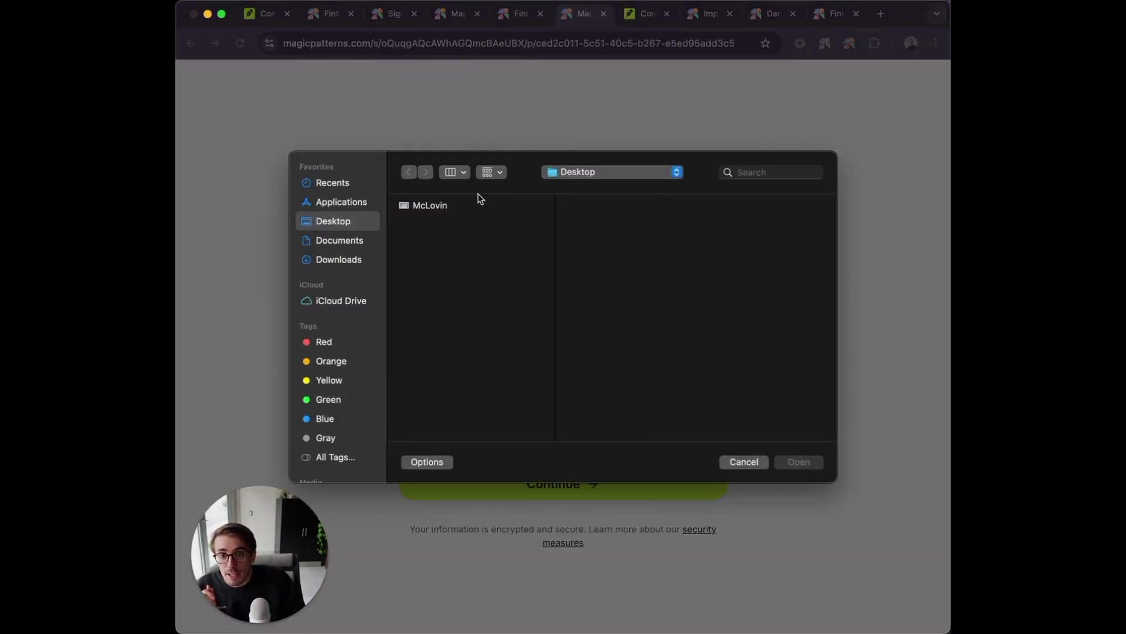
click(464, 207)
click(796, 462)
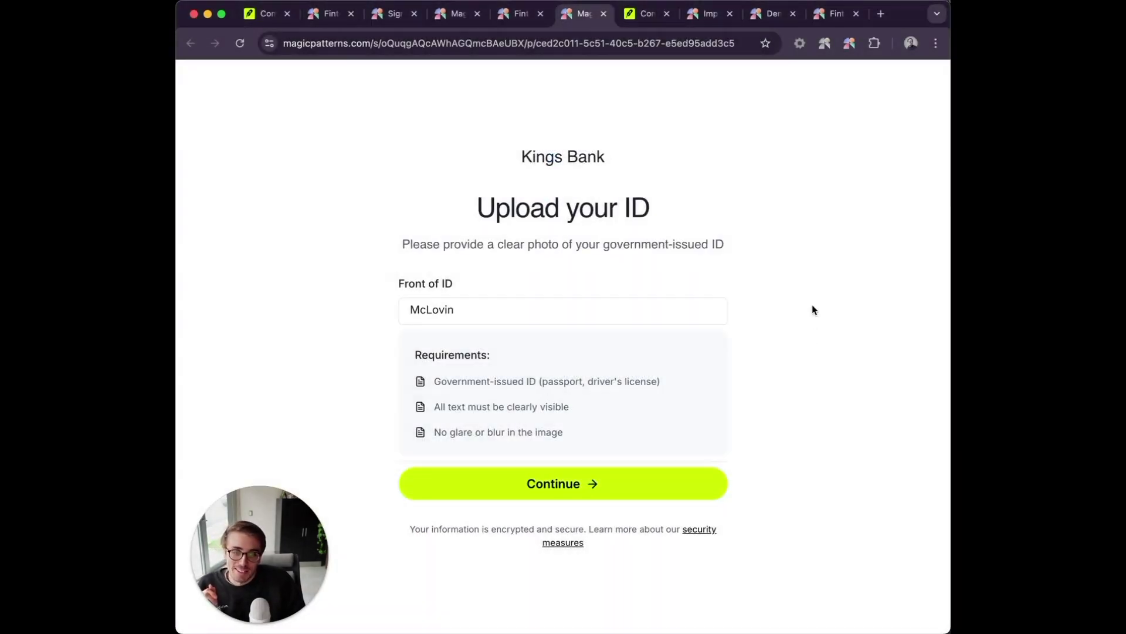
click(644, 14)
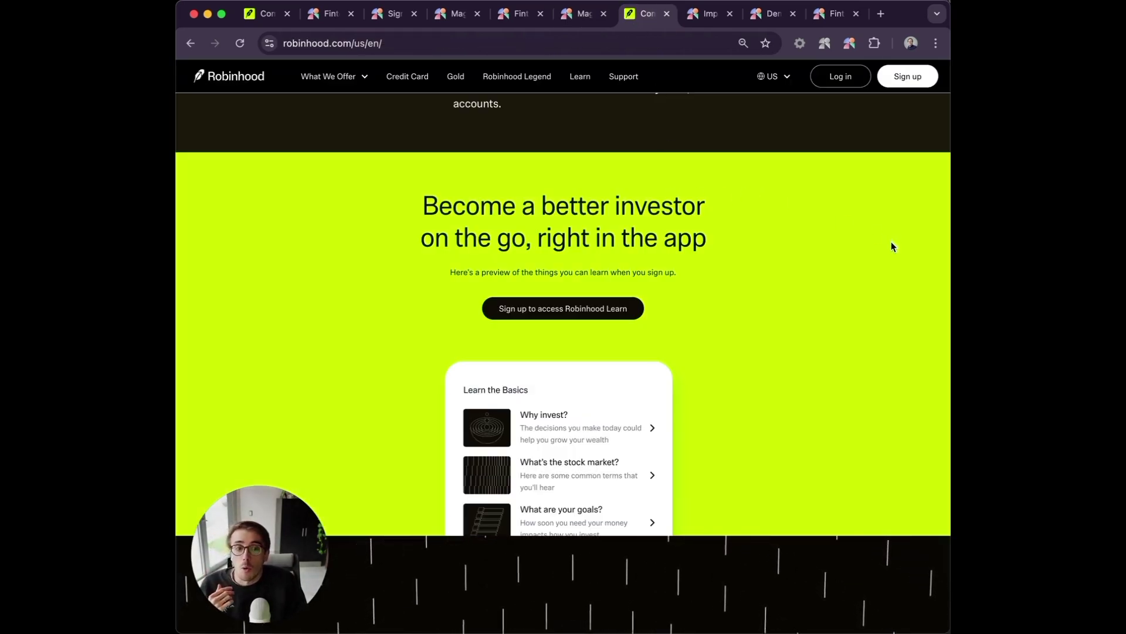
Use HTML to React's Select HTML with Shift to convert Robinhood's whole lime 'Become a better investor' section.
click(849, 44)
click(833, 144)
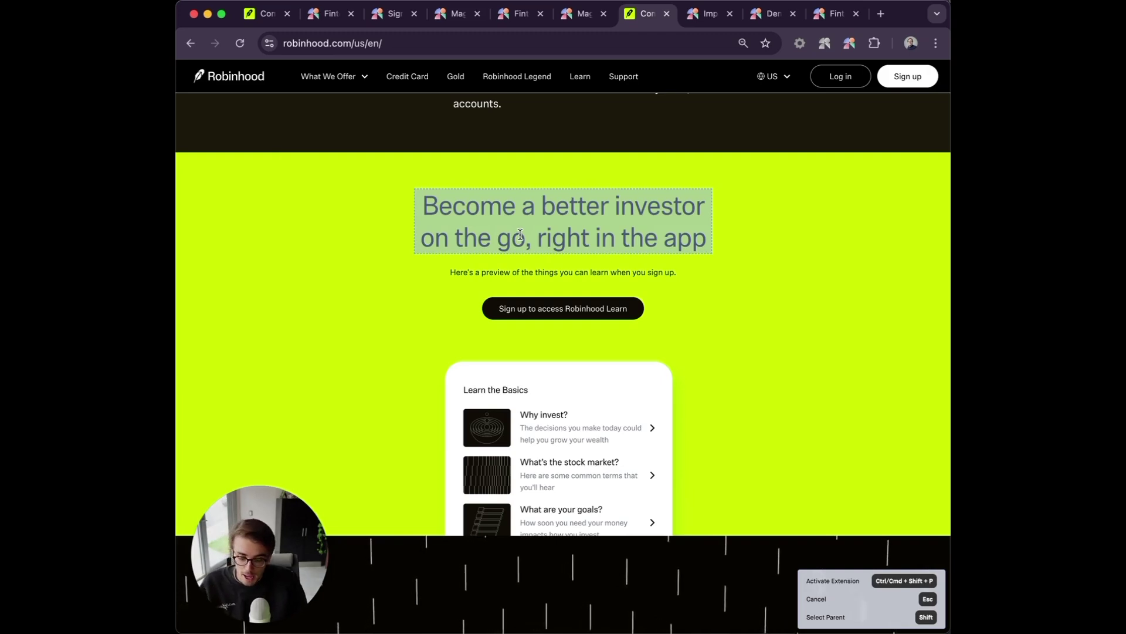
key(shift)
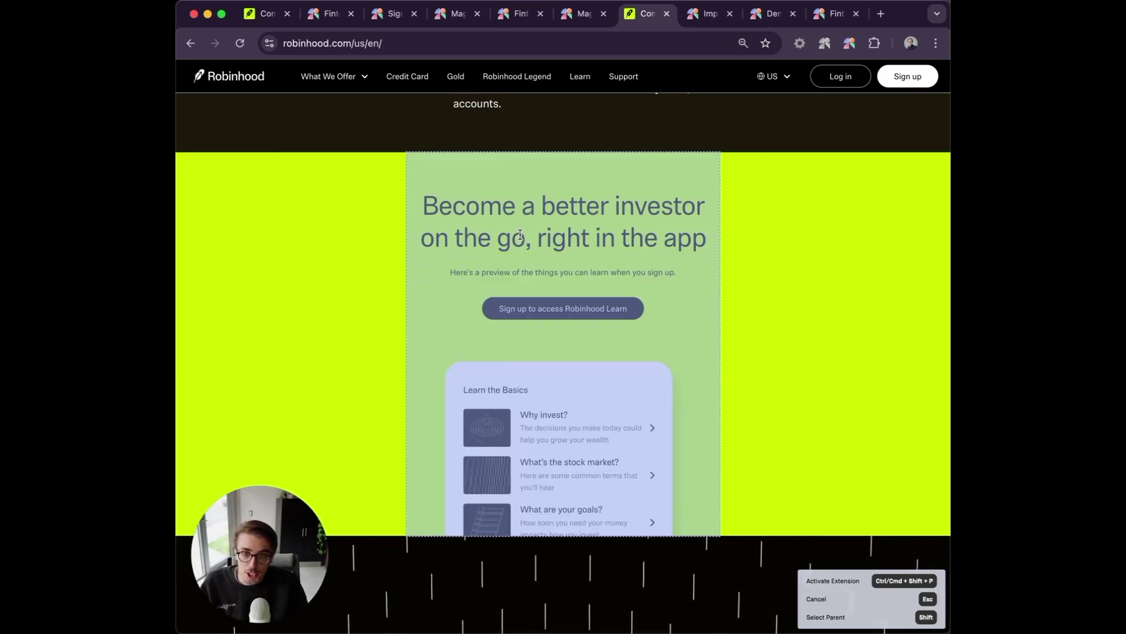
click(521, 235)
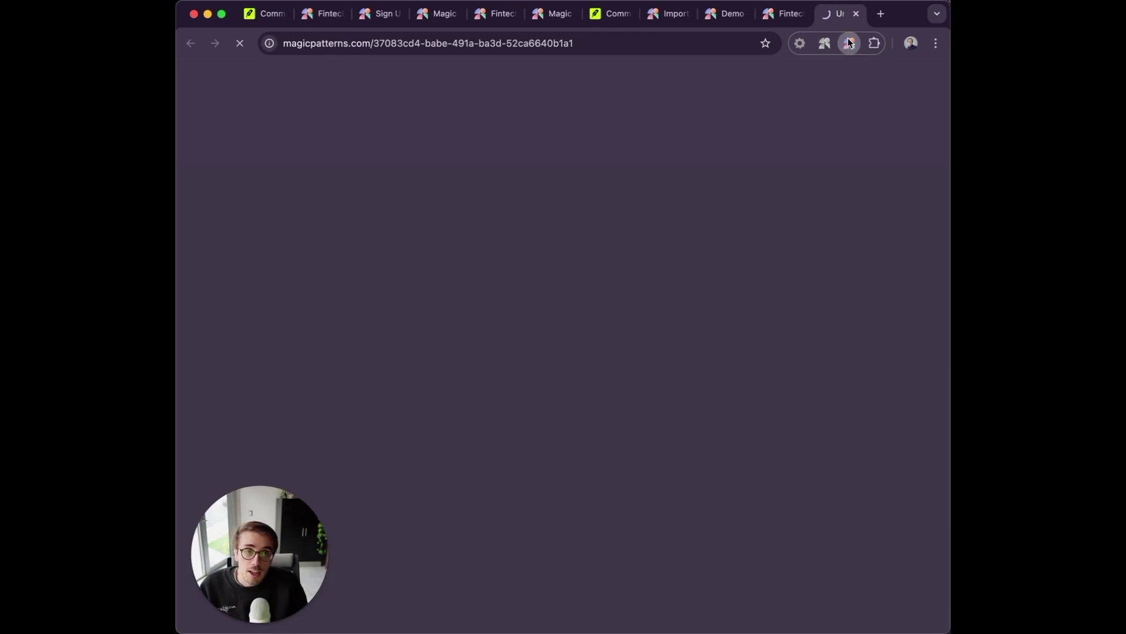
click(849, 43)
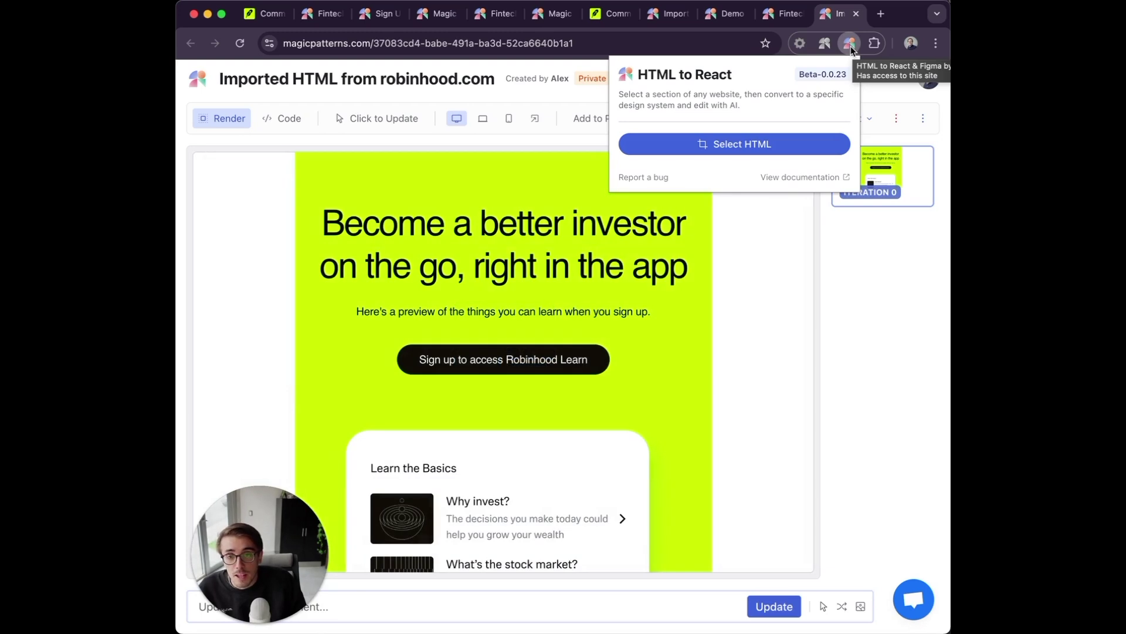
Through Add to Project > Create New, put the robinhood design in a new project called 'Kings Bank'.
click(850, 43)
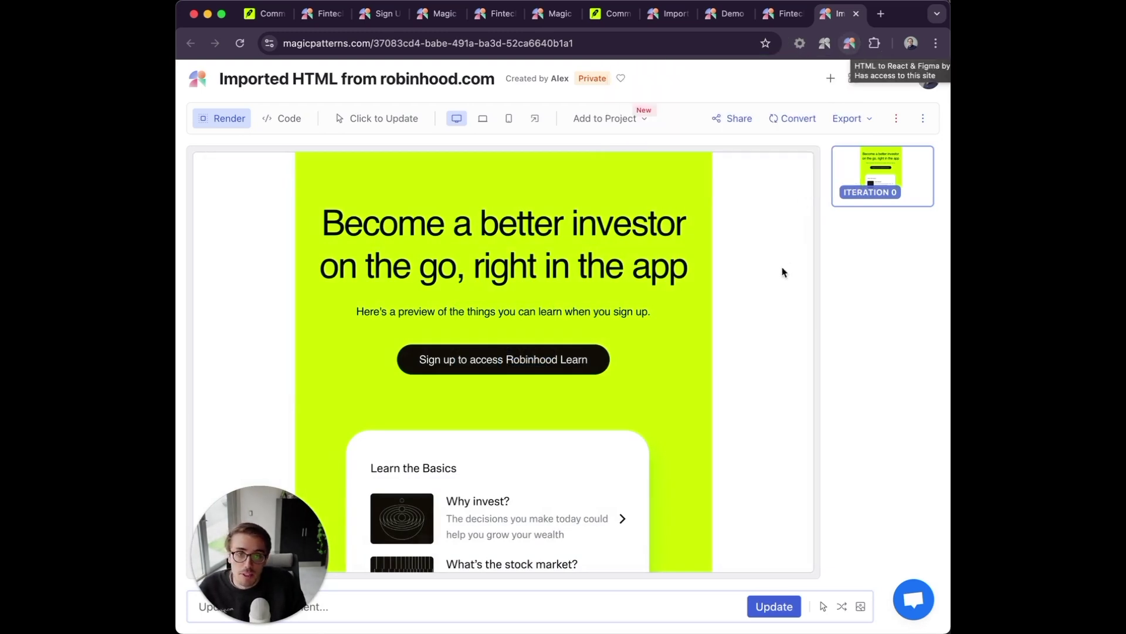
click(592, 122)
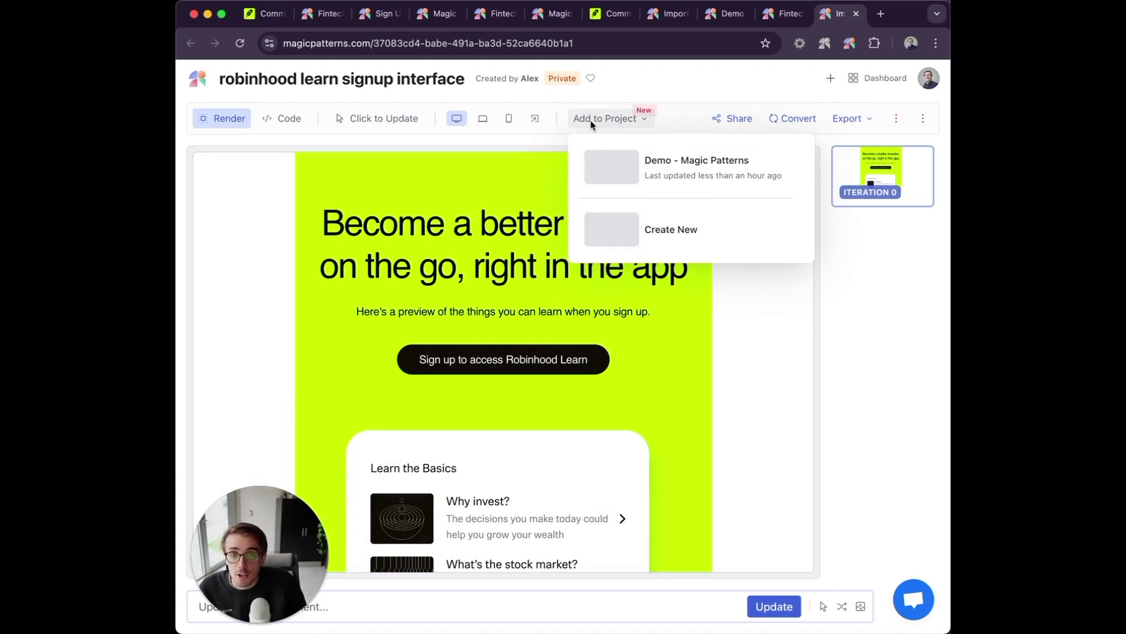
click(670, 226)
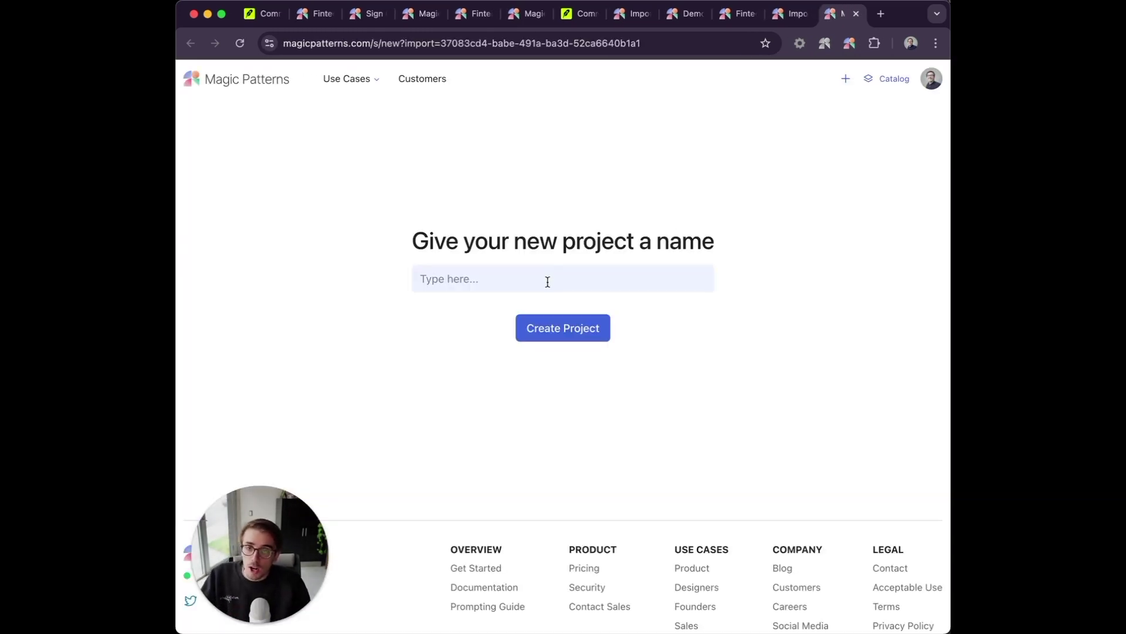
click(547, 281)
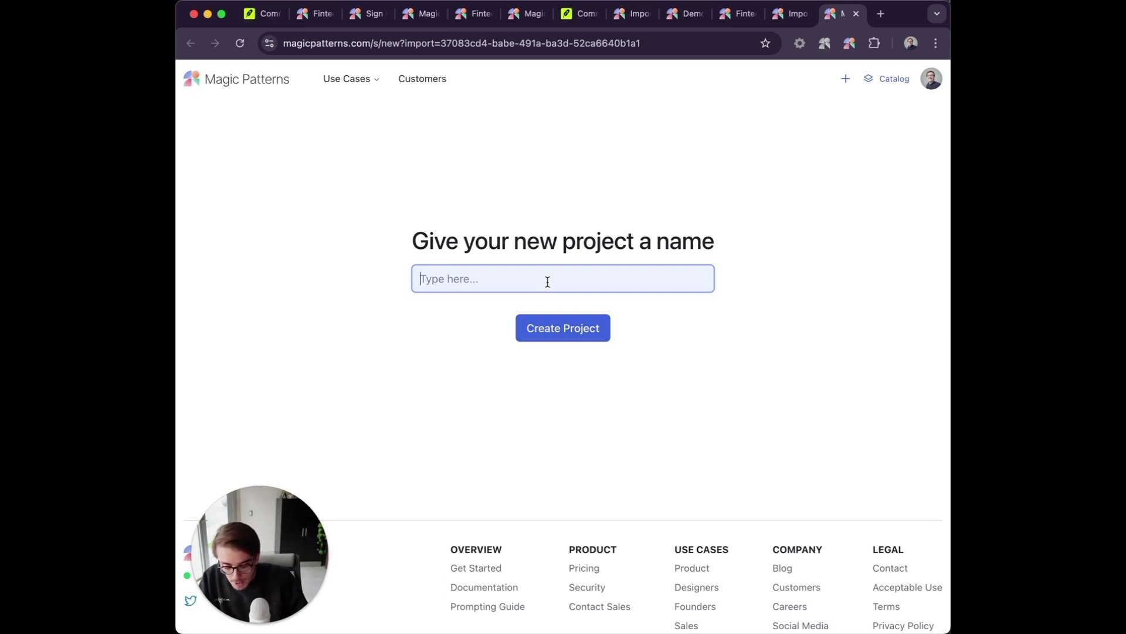
text(Kings Bank)
key(Return)
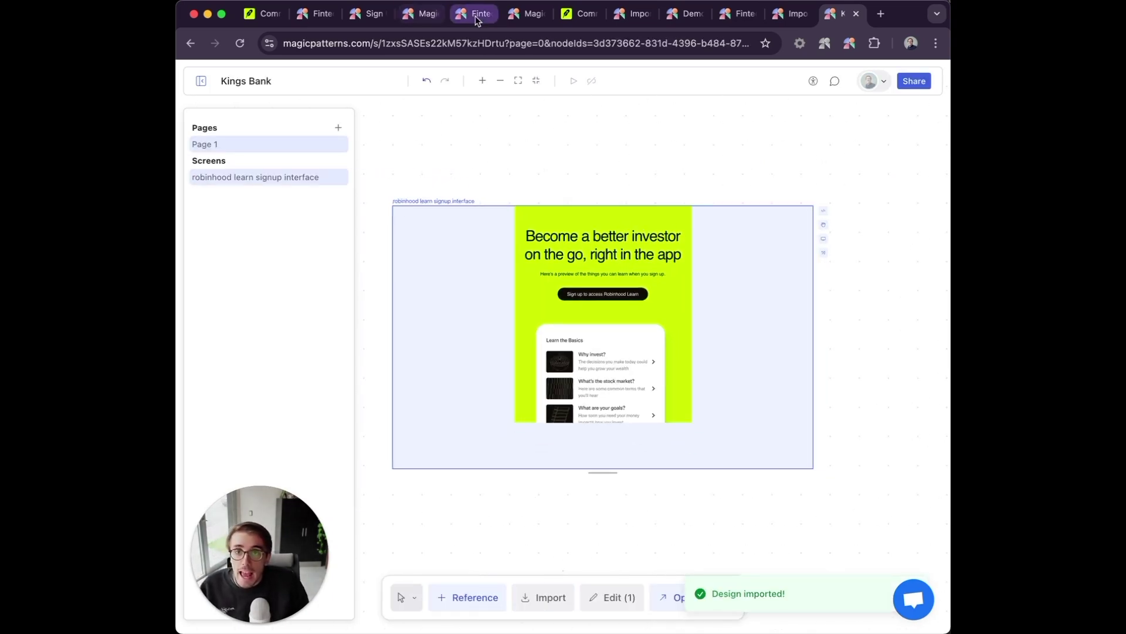
Import the Sign Up Form into Kings Bank by pasting its URL under Import > From URL.
click(362, 18)
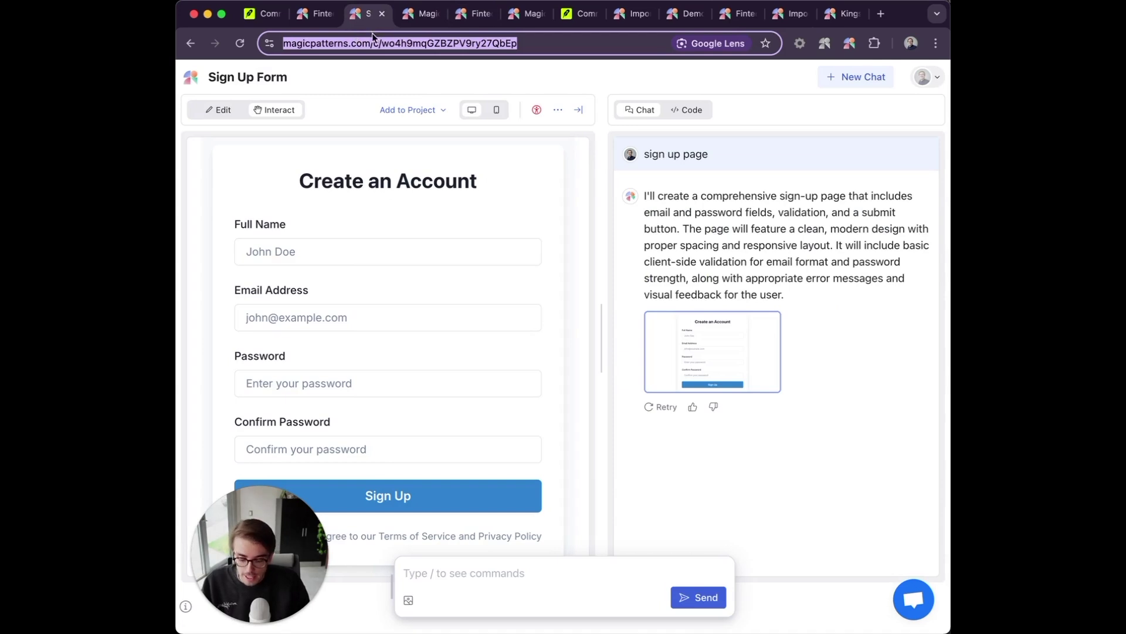
click(840, 14)
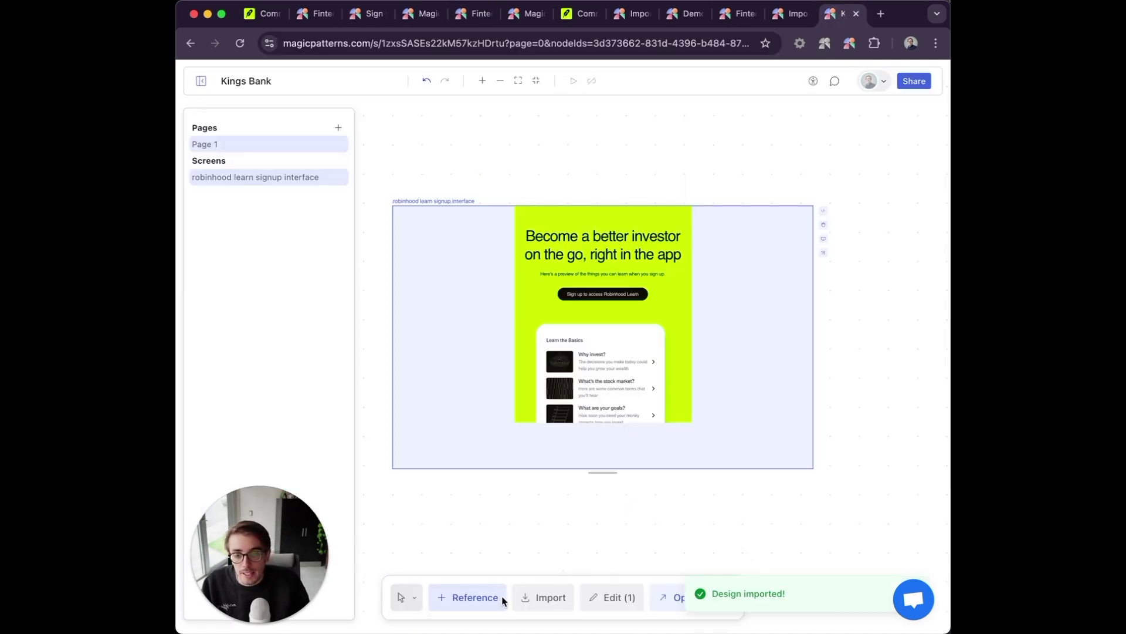
click(548, 598)
click(469, 369)
click(445, 521)
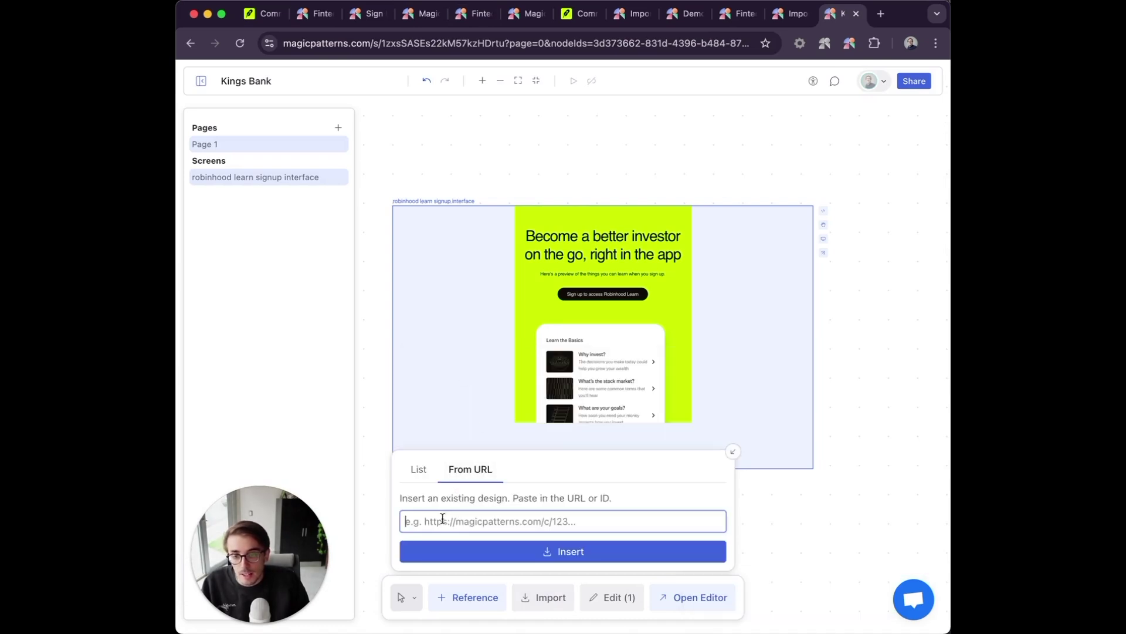
click(452, 551)
click(420, 475)
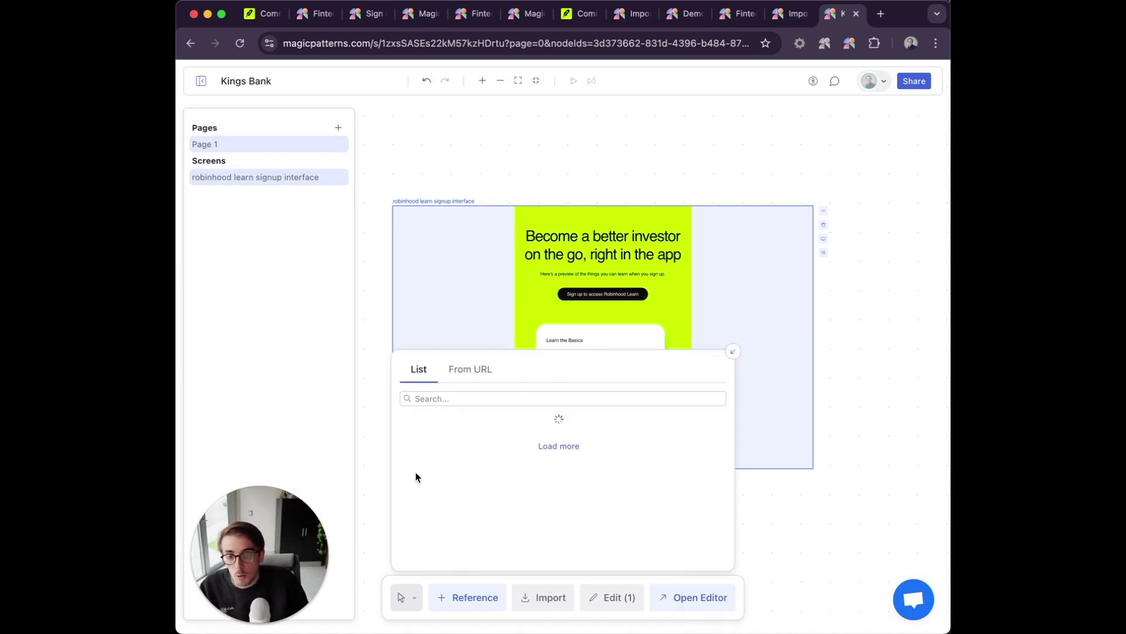
click(733, 352)
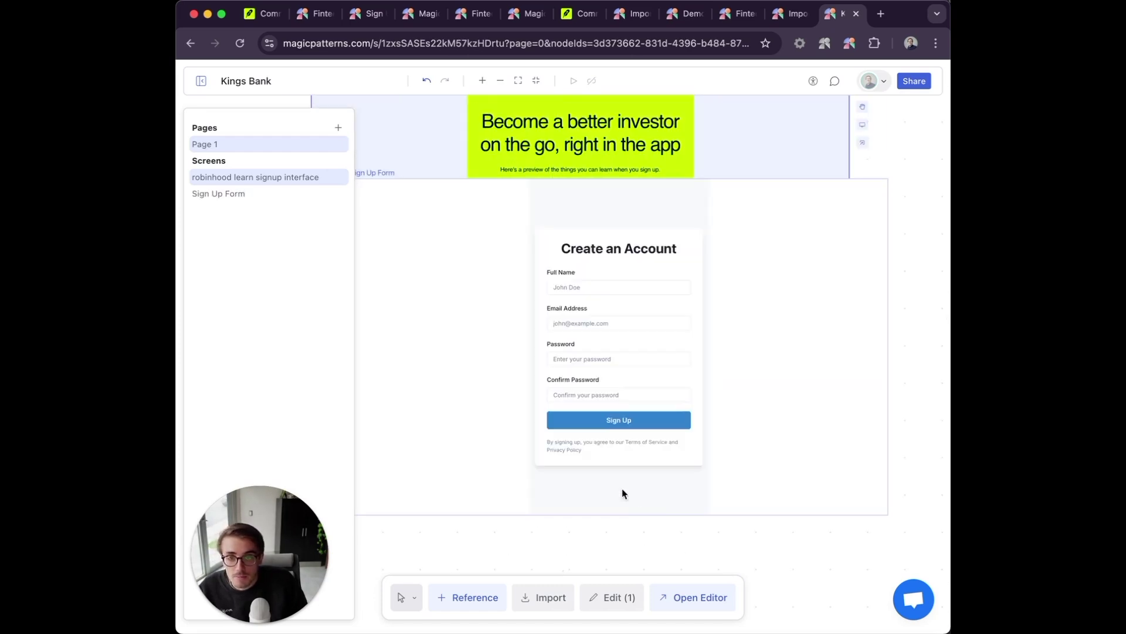
Drag the Sign Up Form frame next to the robinhood frame, then marquee-select both screens.
scroll(589, 424, down, 5)
drag(510, 369, 715, 364)
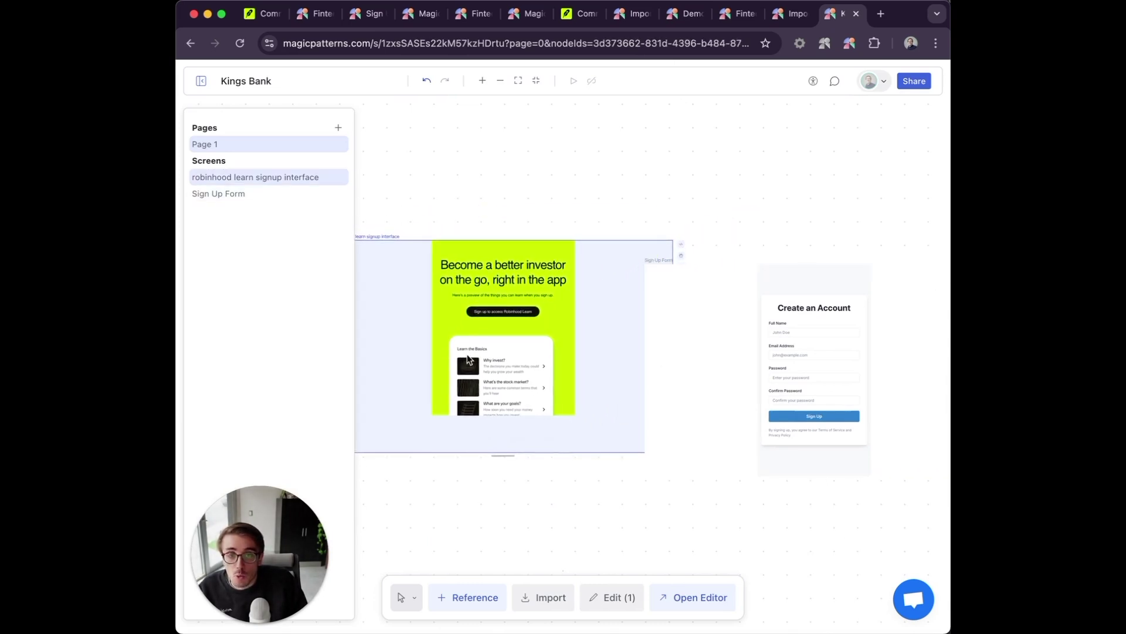
drag(706, 359, 644, 337)
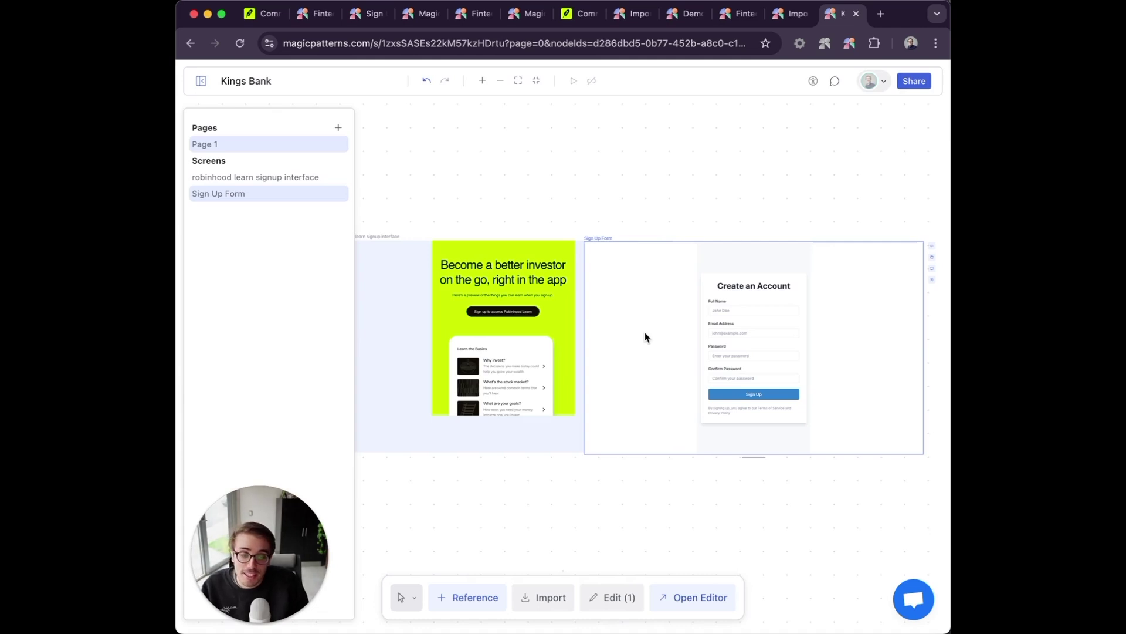
click(437, 221)
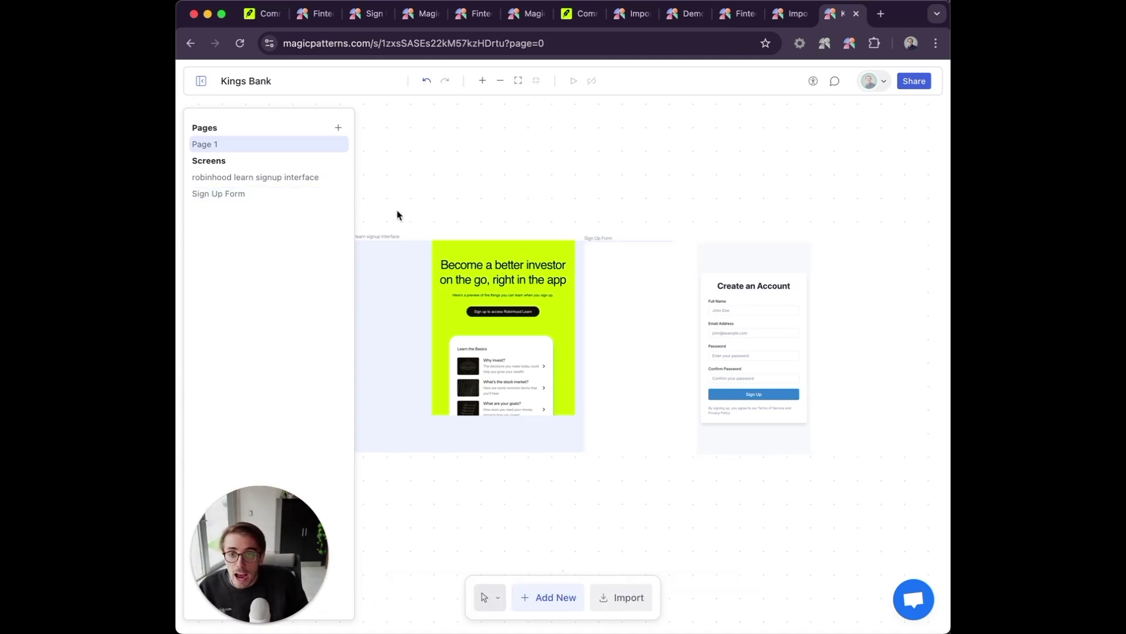
drag(397, 211, 661, 485)
Generate a Chakra-styled screen from the prompt 'using reference 1, make me a sign up page'.
click(504, 597)
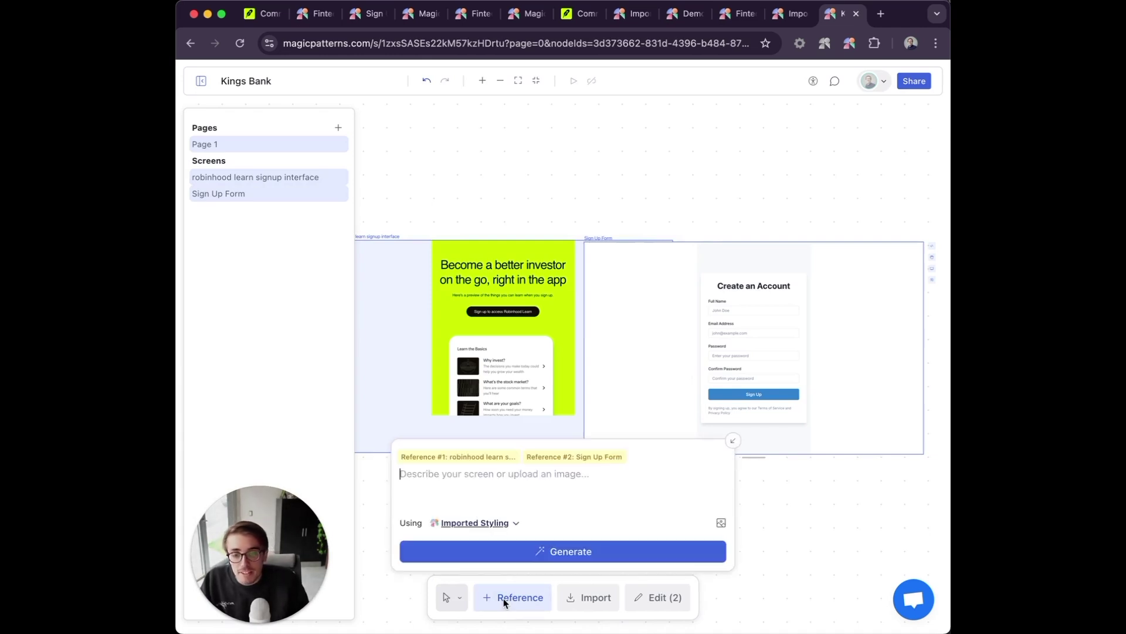
click(461, 523)
click(487, 478)
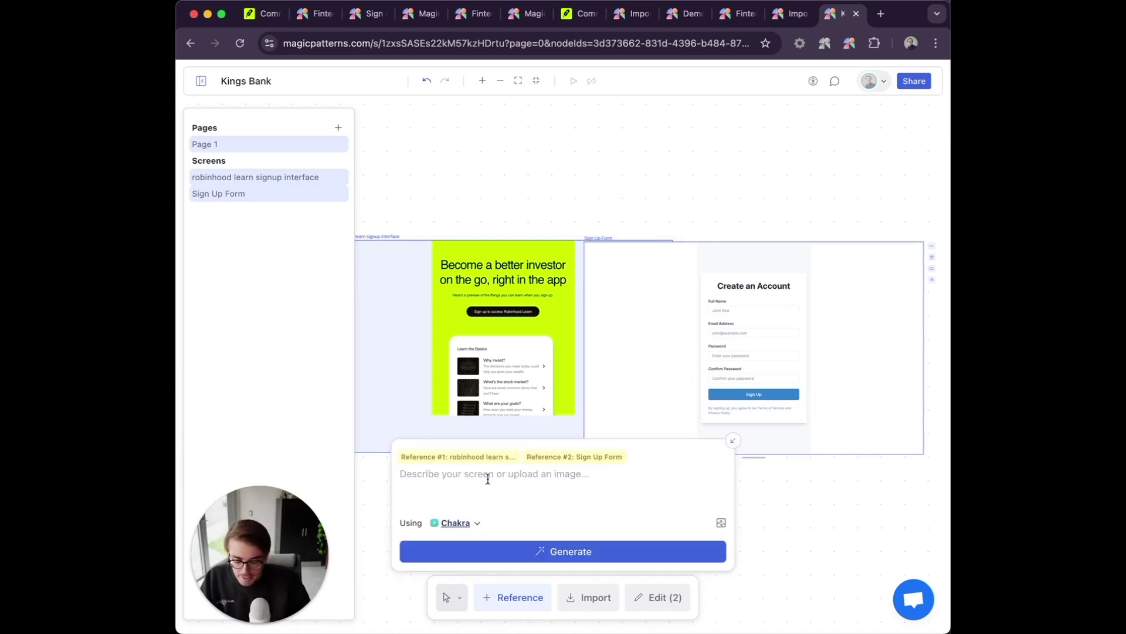
text(using resf)
key(BackSpace)
text(ference 1, make me a sign)
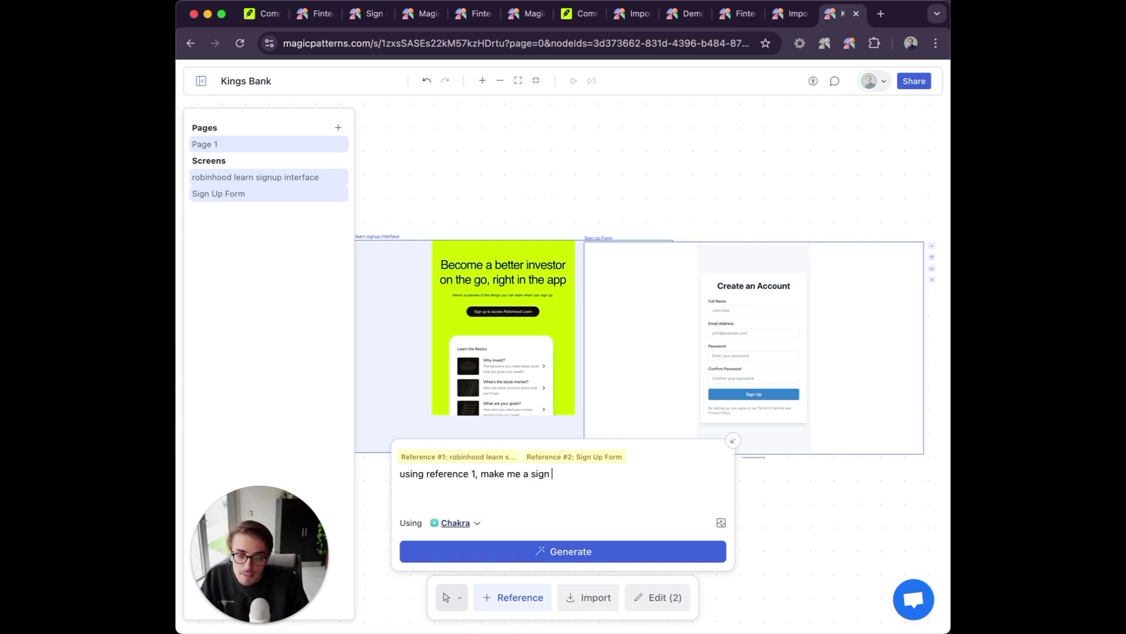
text( up page)
key(Return)
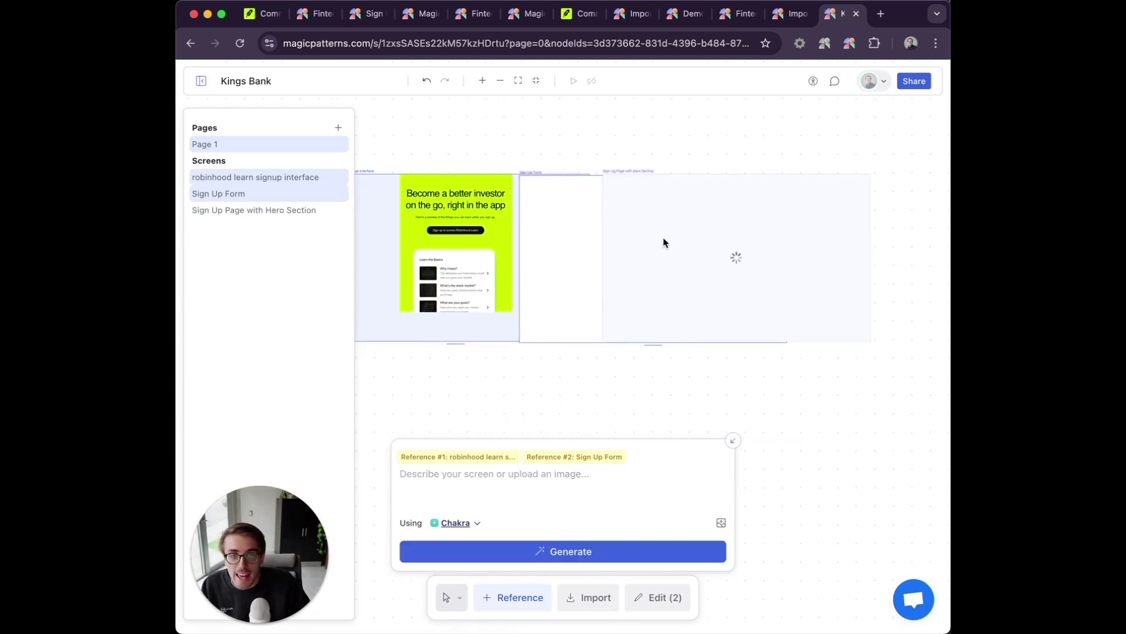
Drag the Sign Up Page with Hero Section below the reference screens and double-click to edit it.
drag(664, 242, 474, 363)
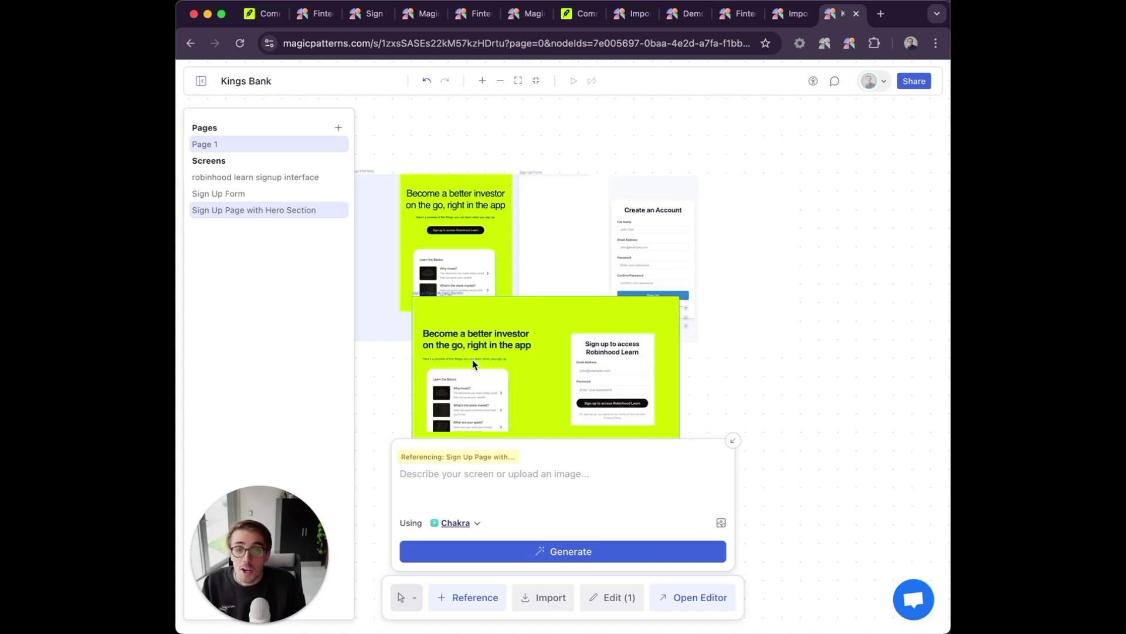
scroll(474, 364, down, 3)
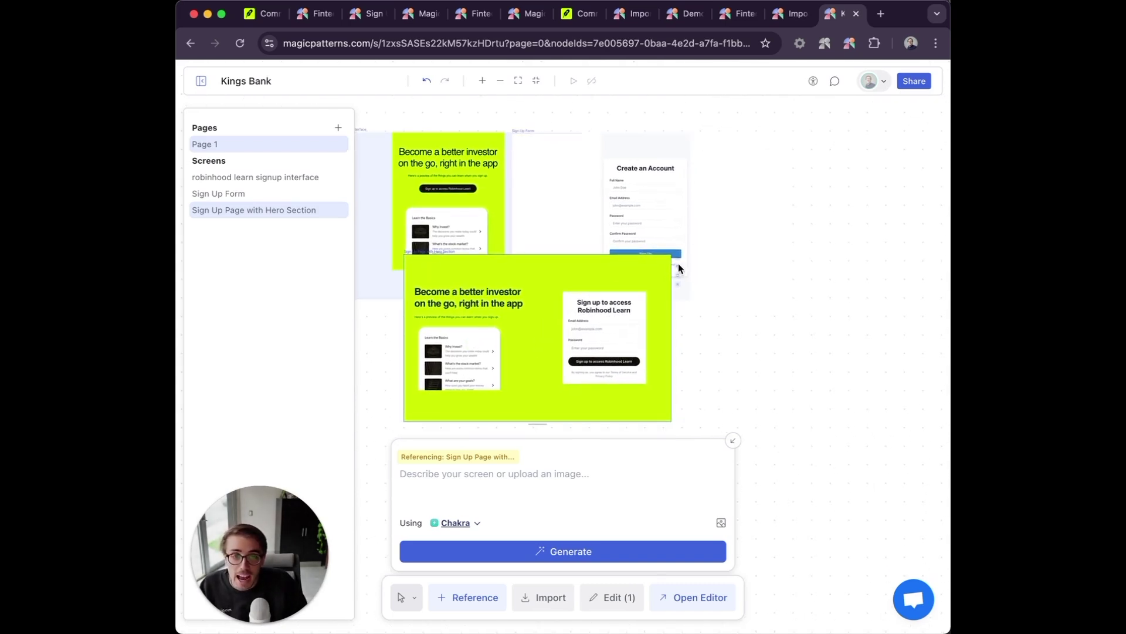
double_click(668, 318)
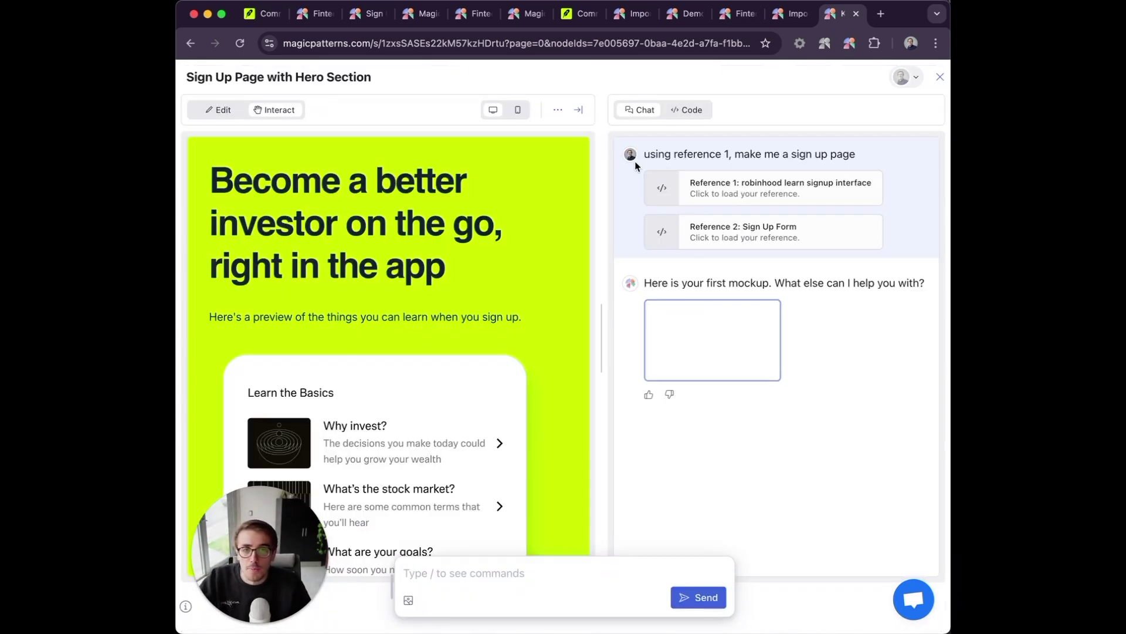
Open the heading's code in index.tsx and begin replacing 'Robinhood Learn' on line 138 with King.
scroll(390, 288, down, 10)
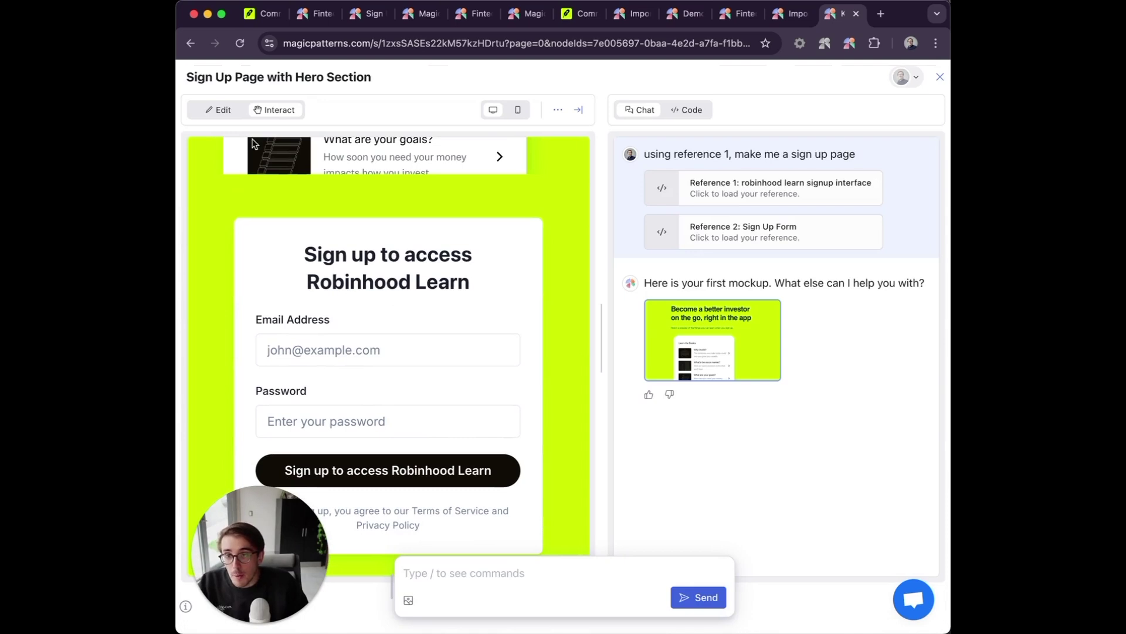
click(204, 118)
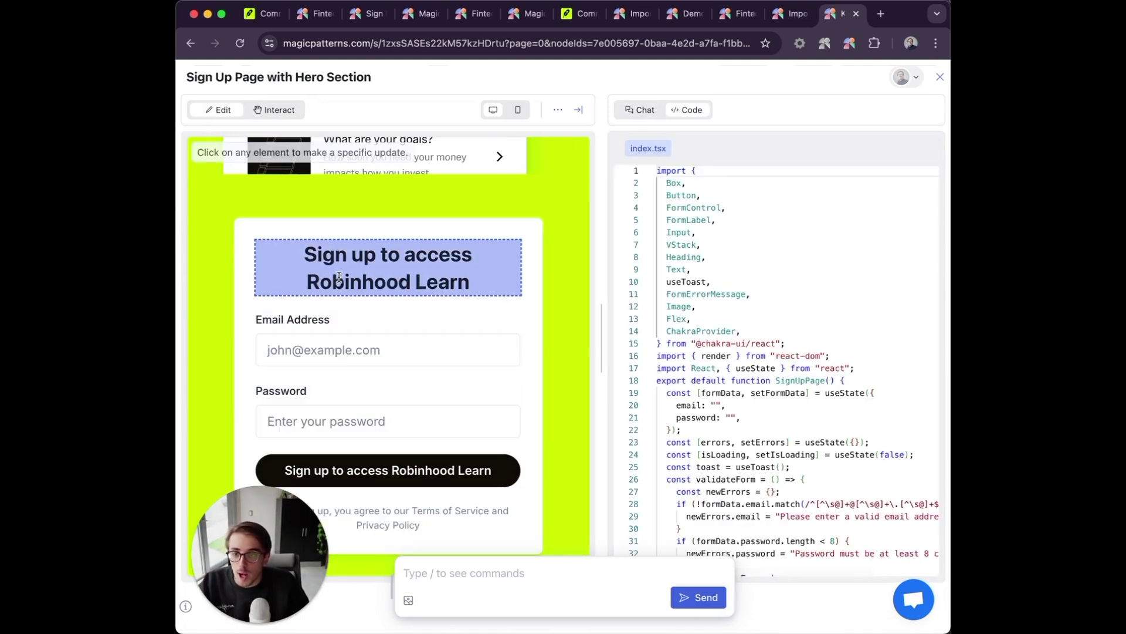
click(339, 289)
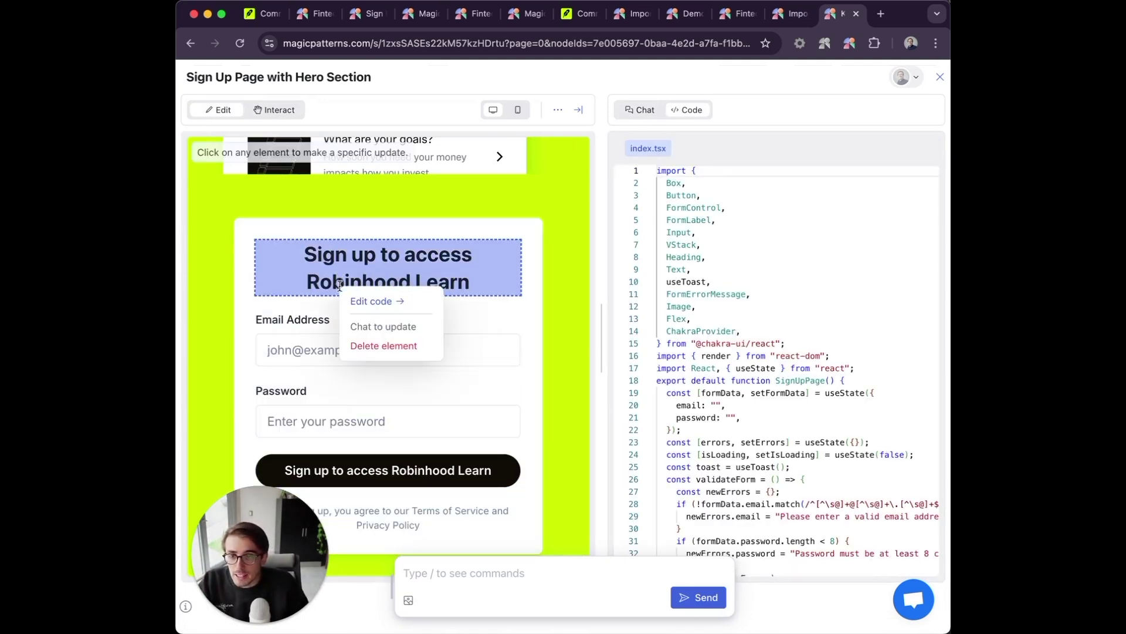
click(363, 300)
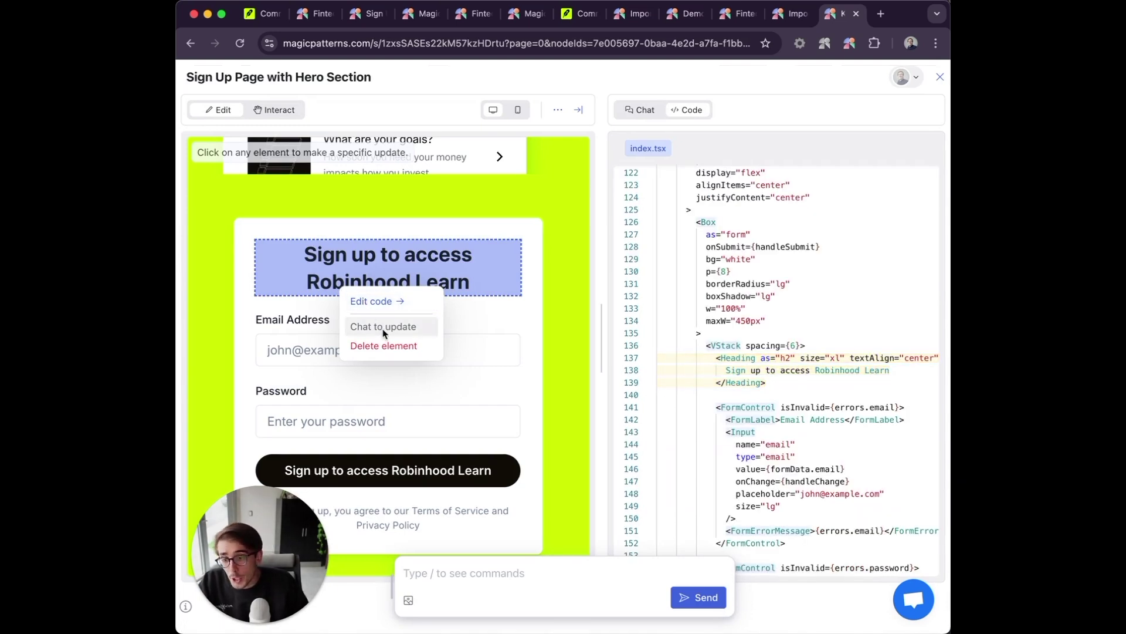
drag(815, 370, 884, 371)
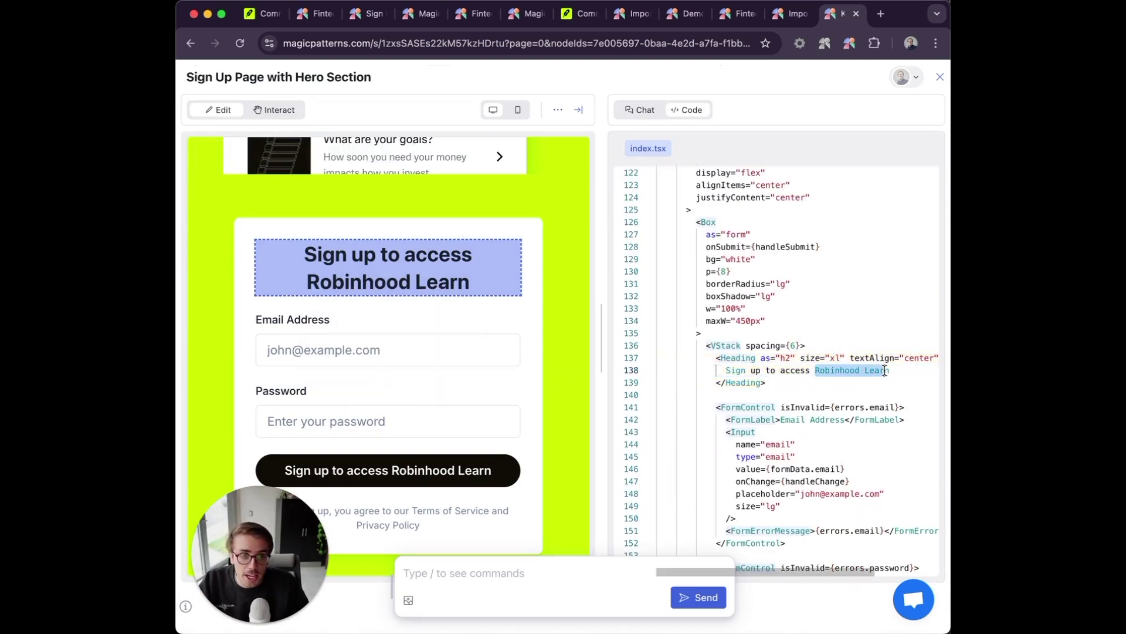
text(King)
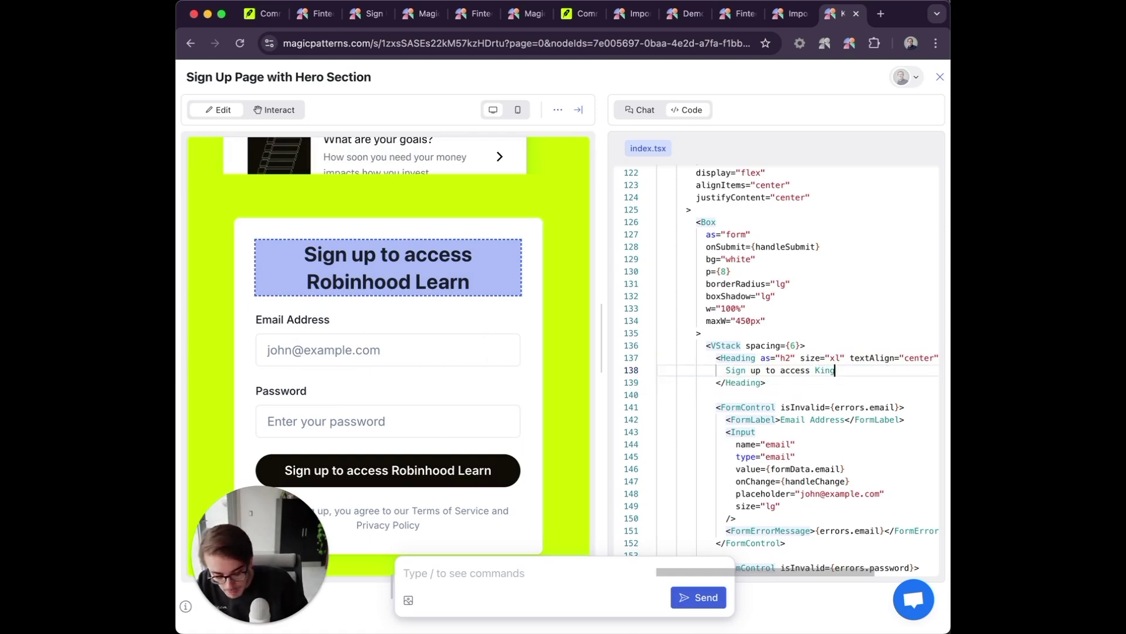
text(g)
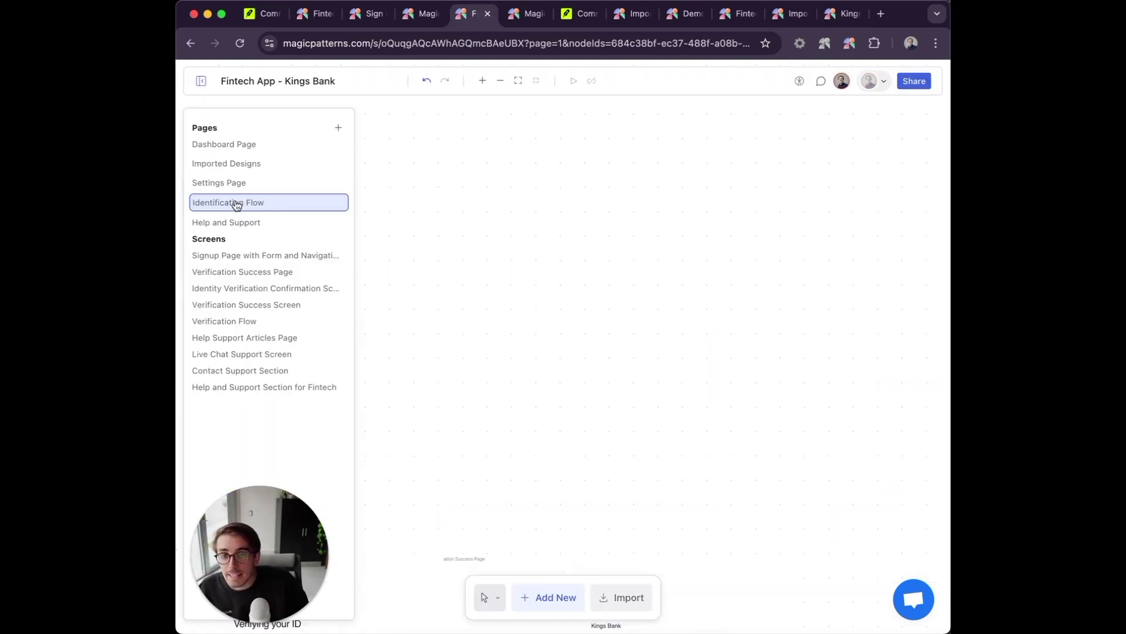
Select the Help and Support Section for Fintech screen in the Identification Flow.
click(254, 289)
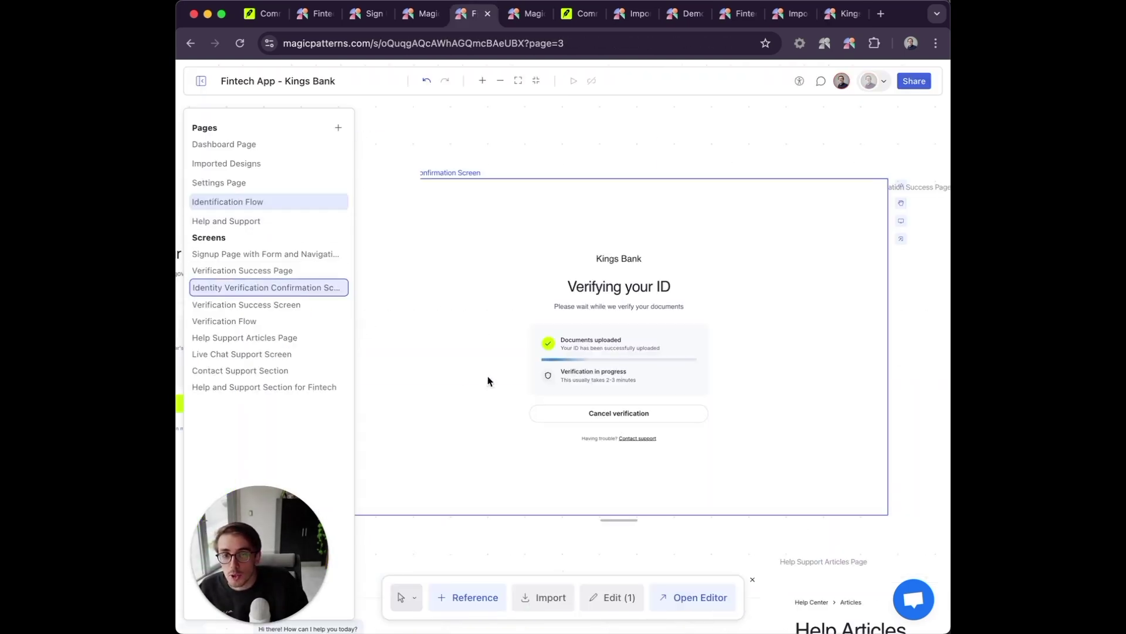
scroll(517, 386, down, 3)
scroll(516, 386, down, 2)
scroll(516, 386, left, 6)
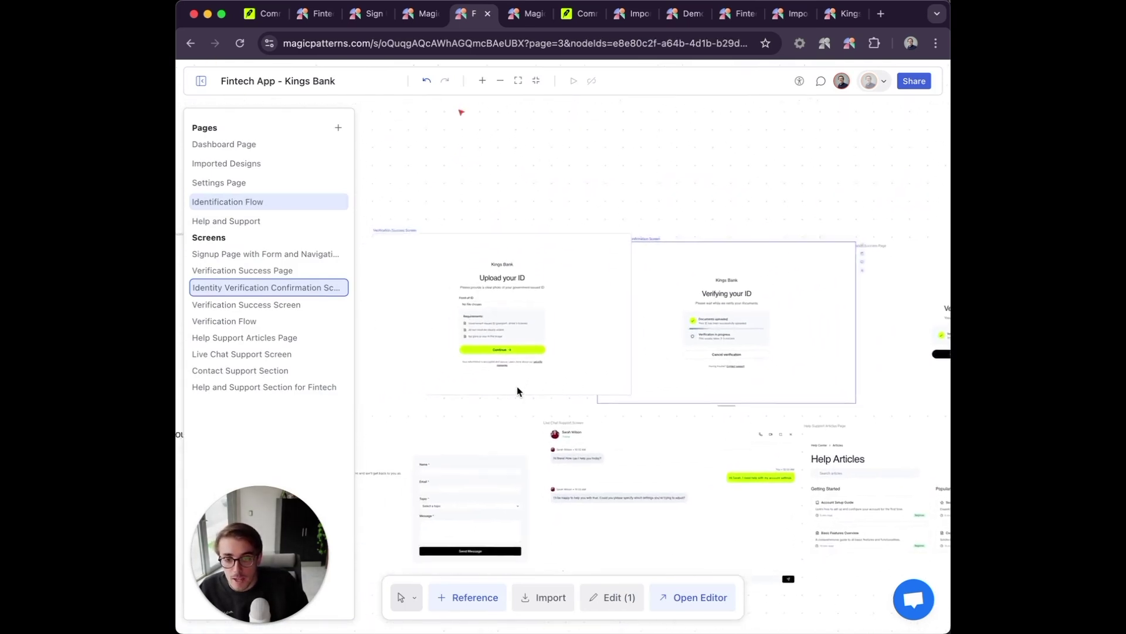
scroll(516, 386, left, 6)
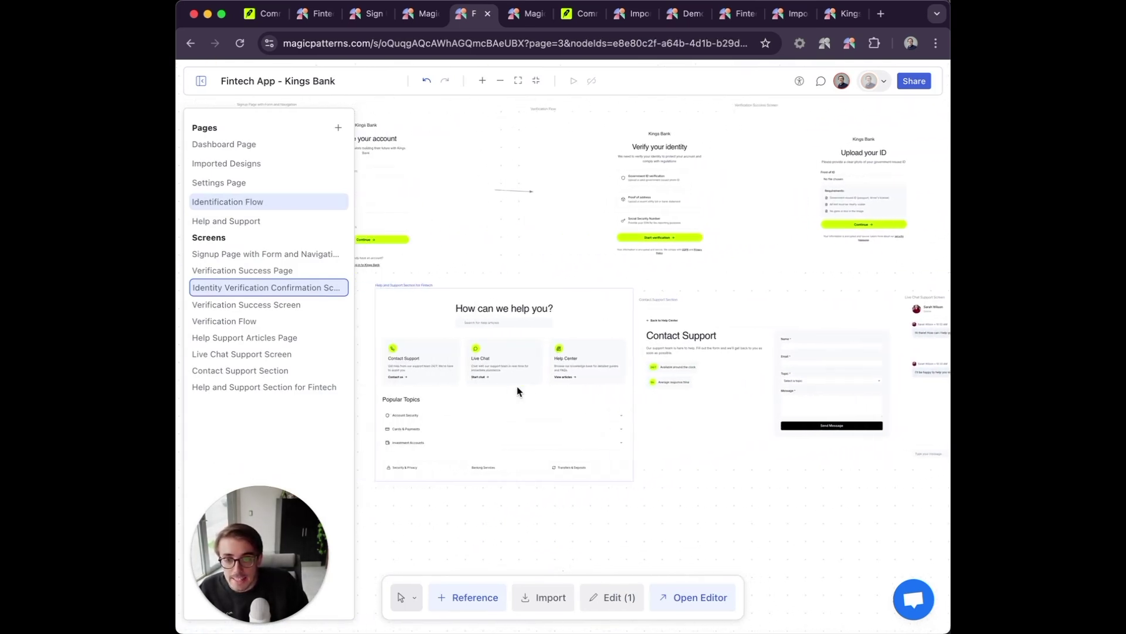
click(507, 389)
In Prototype mode, link the Contact Support card to the Contact Support Section, then launch the prototype.
click(414, 597)
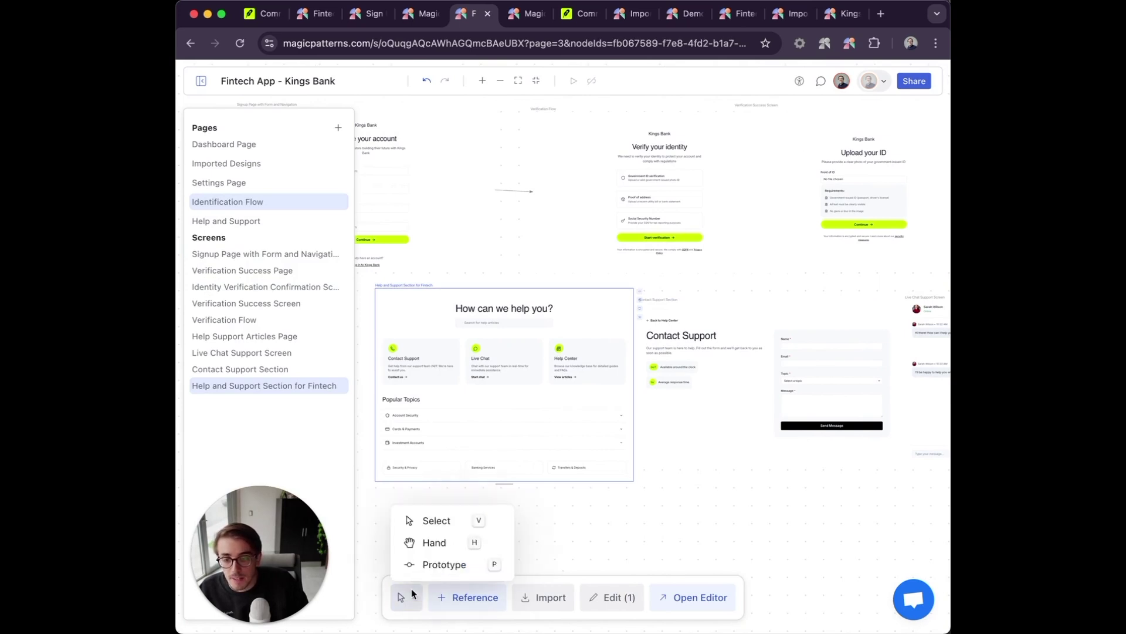
click(433, 564)
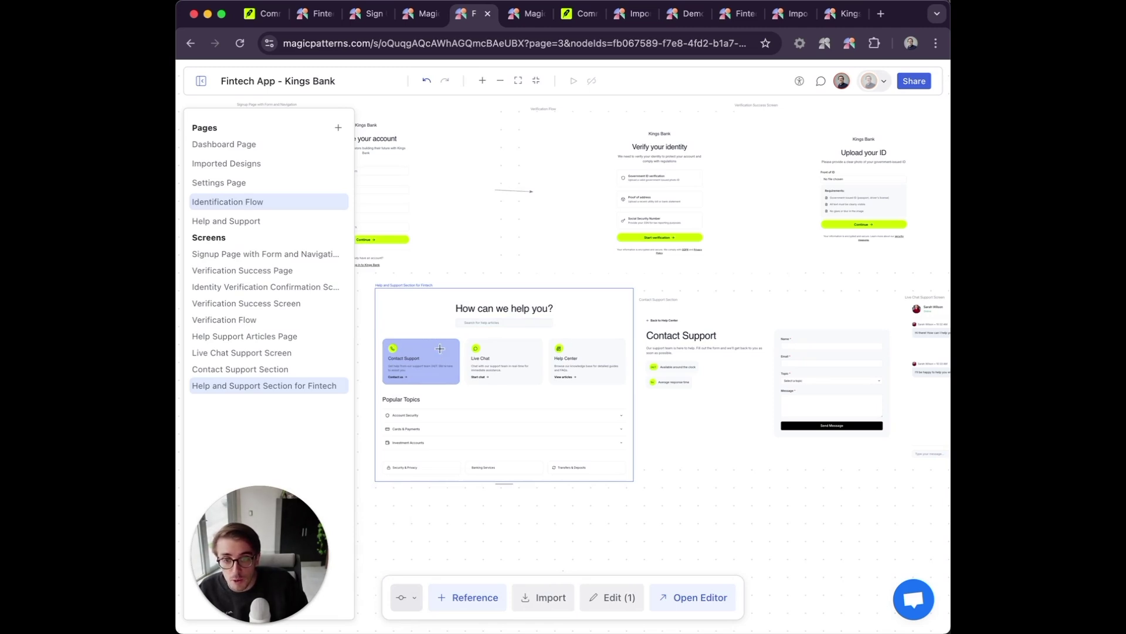
click(679, 348)
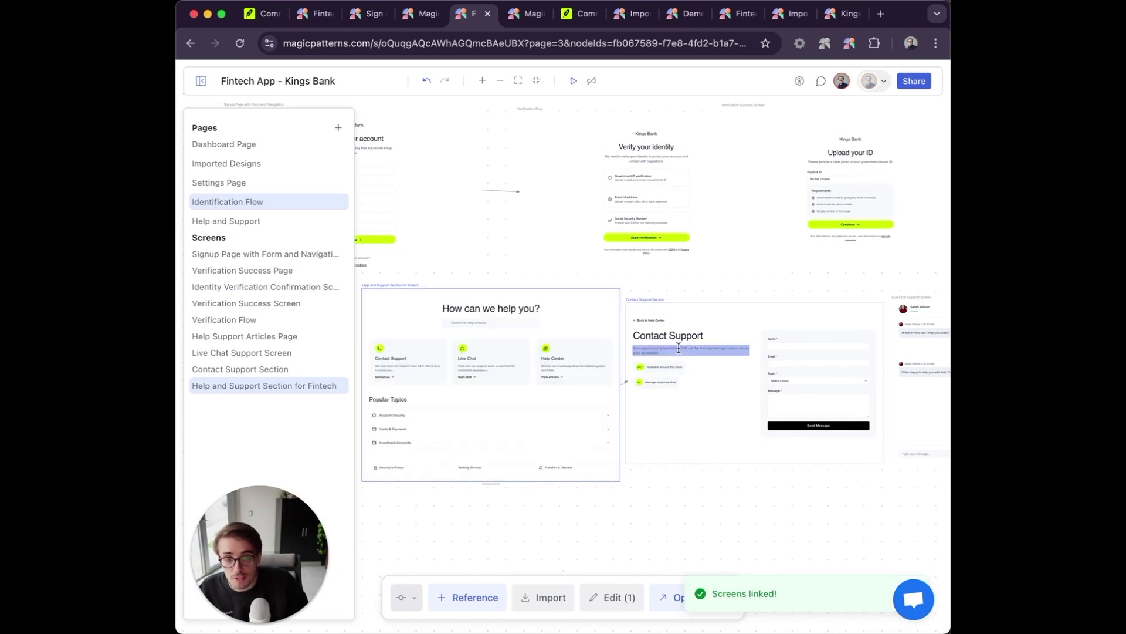
click(572, 81)
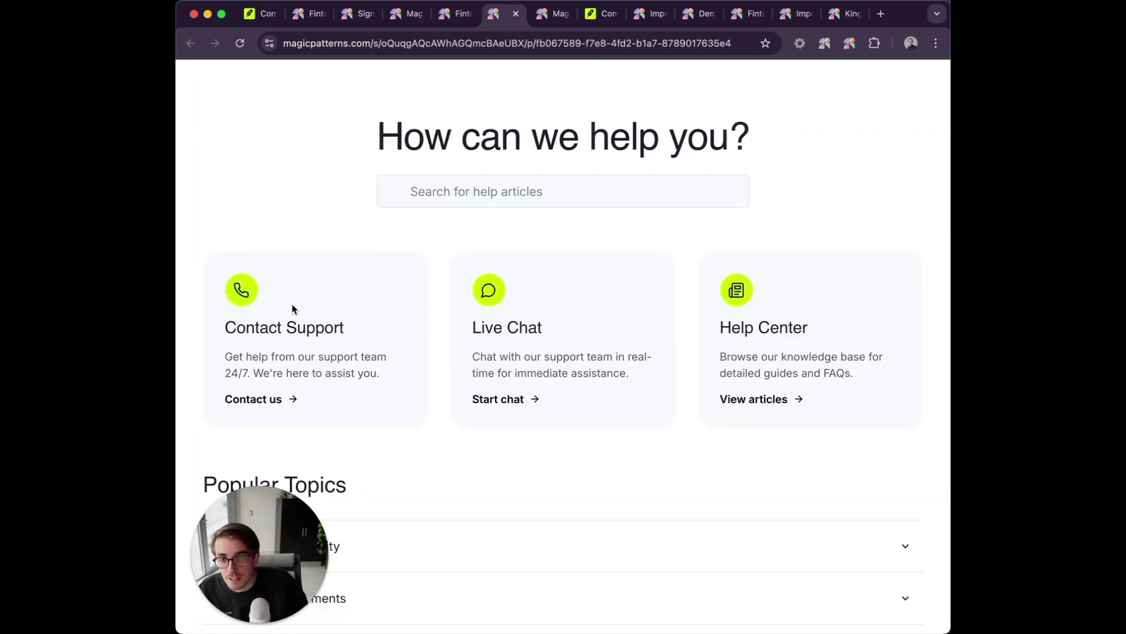
Check that Contact Support opens its form, then return to the Kings Bank canvas with the Select tool.
click(294, 309)
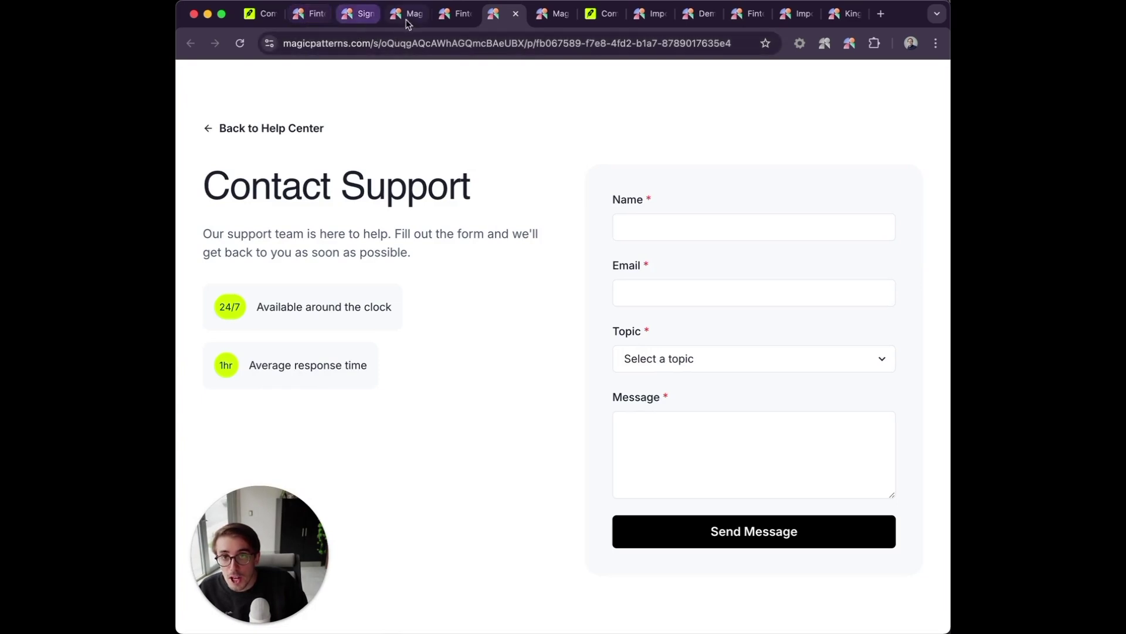
click(447, 21)
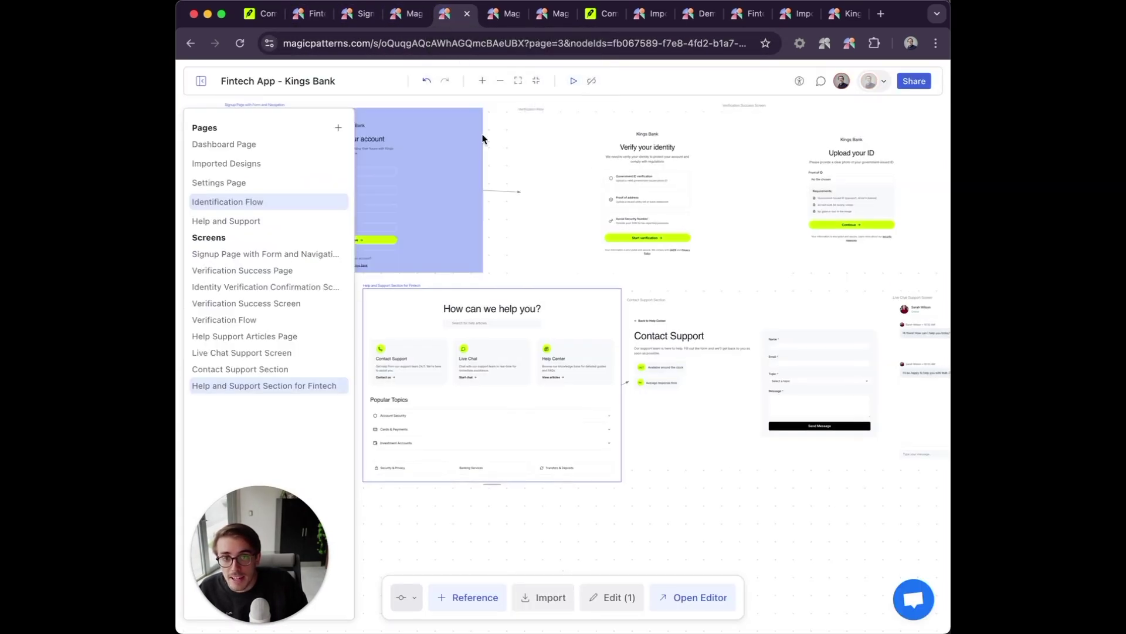
click(411, 599)
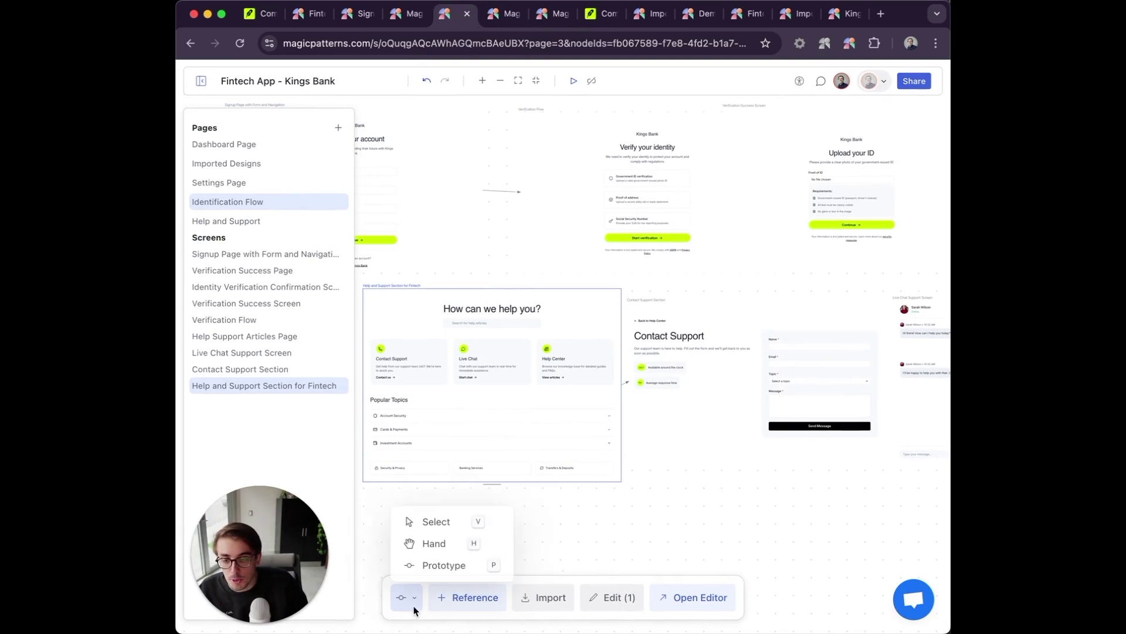
click(435, 521)
scroll(543, 320, up, 2)
scroll(543, 319, left, 3)
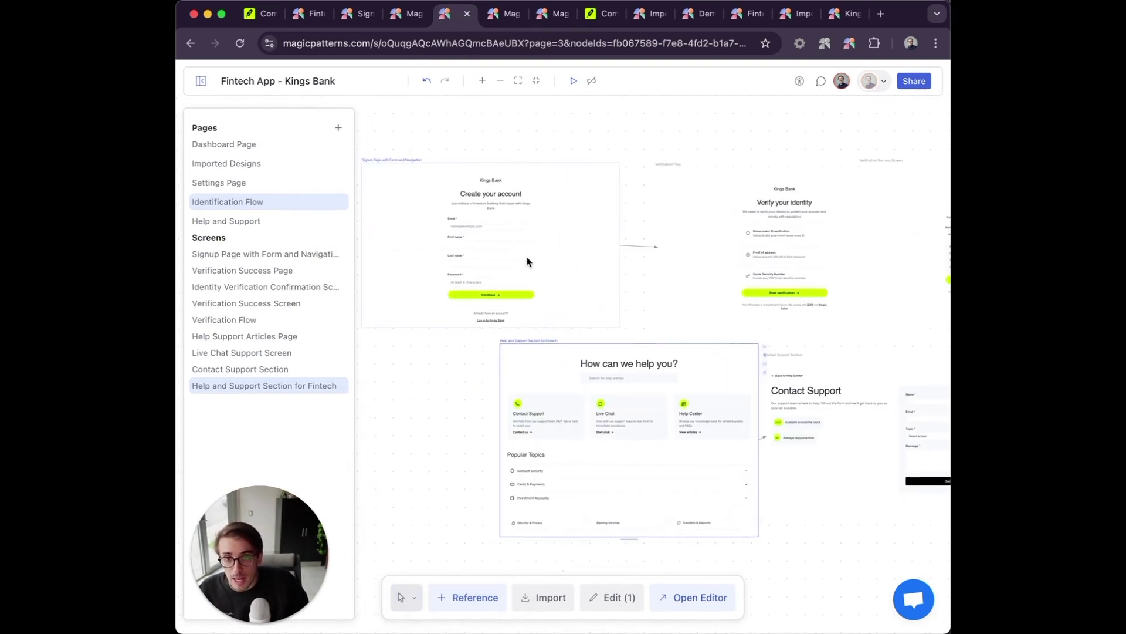
click(572, 82)
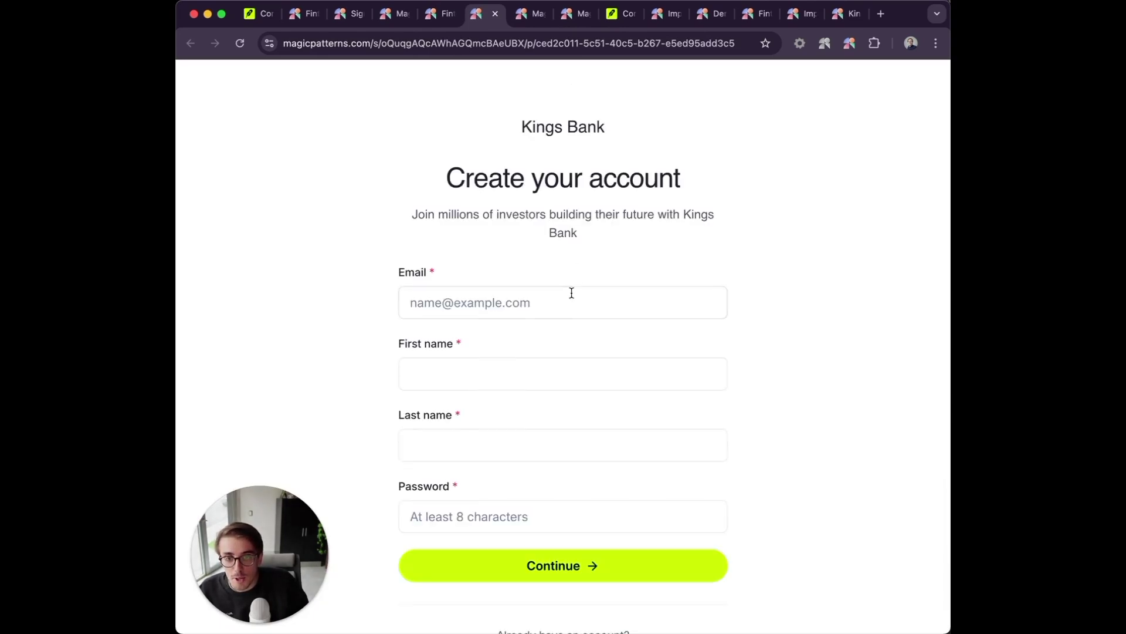
click(572, 292)
click(532, 350)
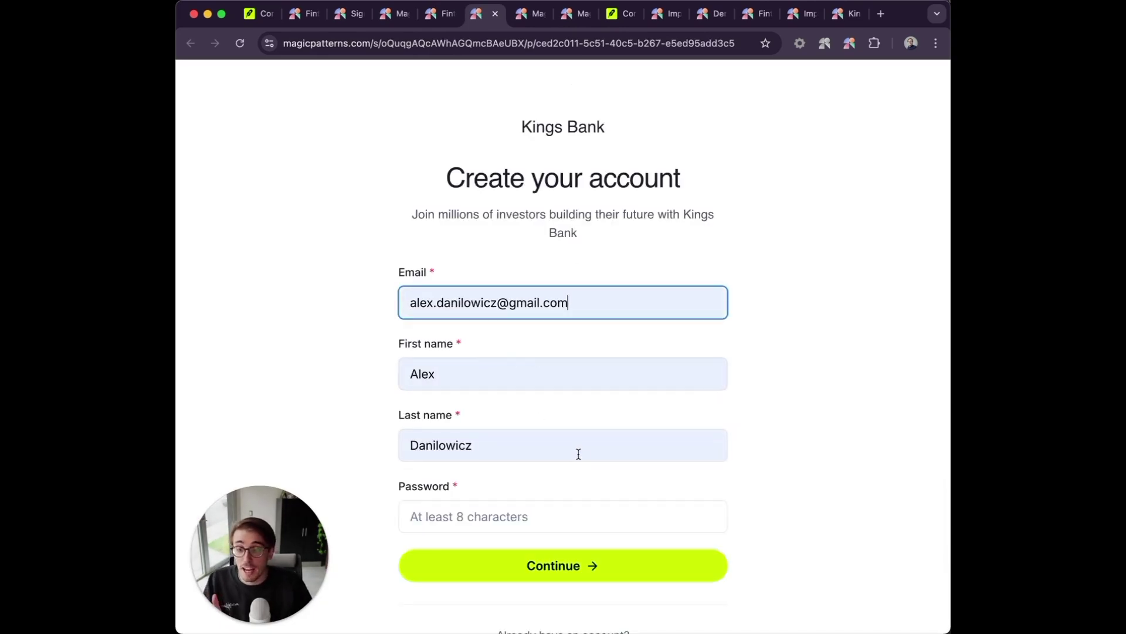
click(503, 571)
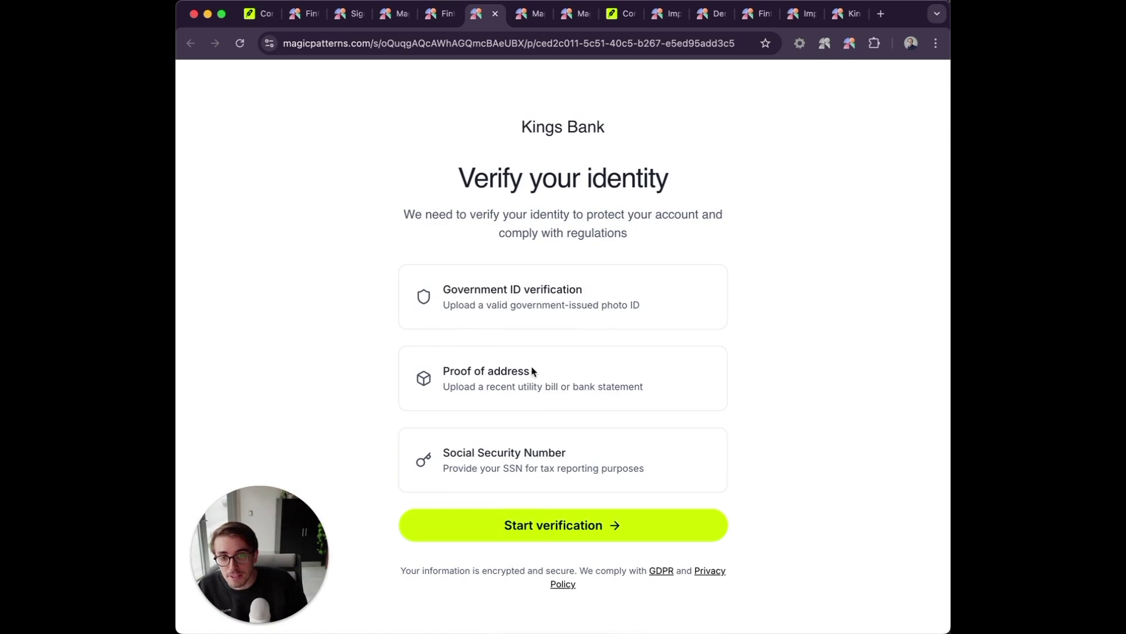
click(518, 523)
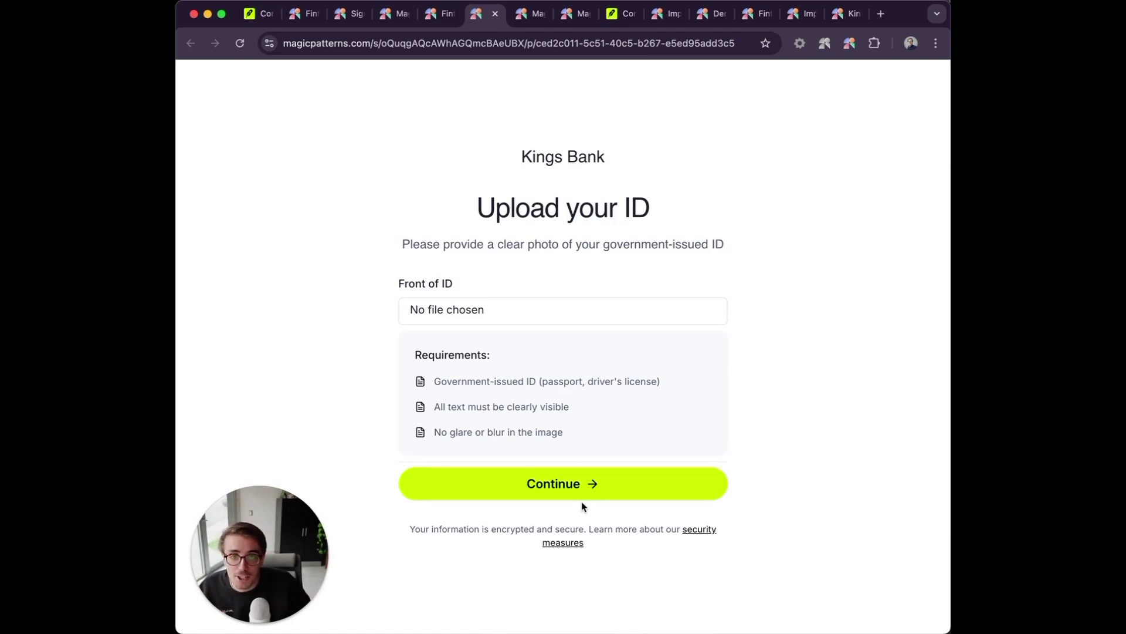
click(449, 22)
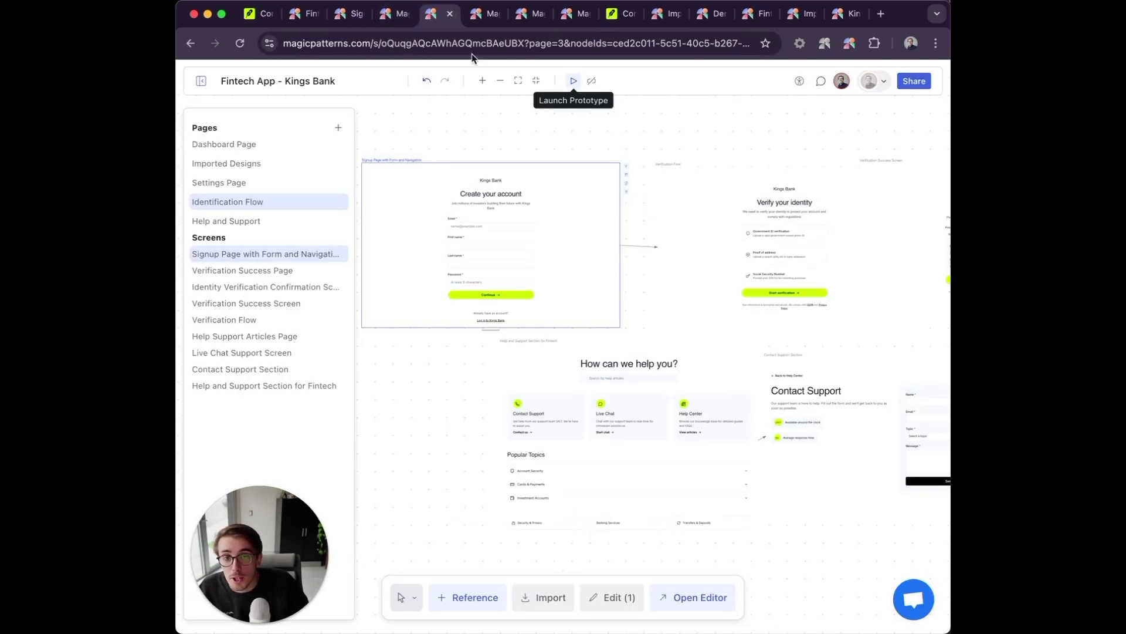